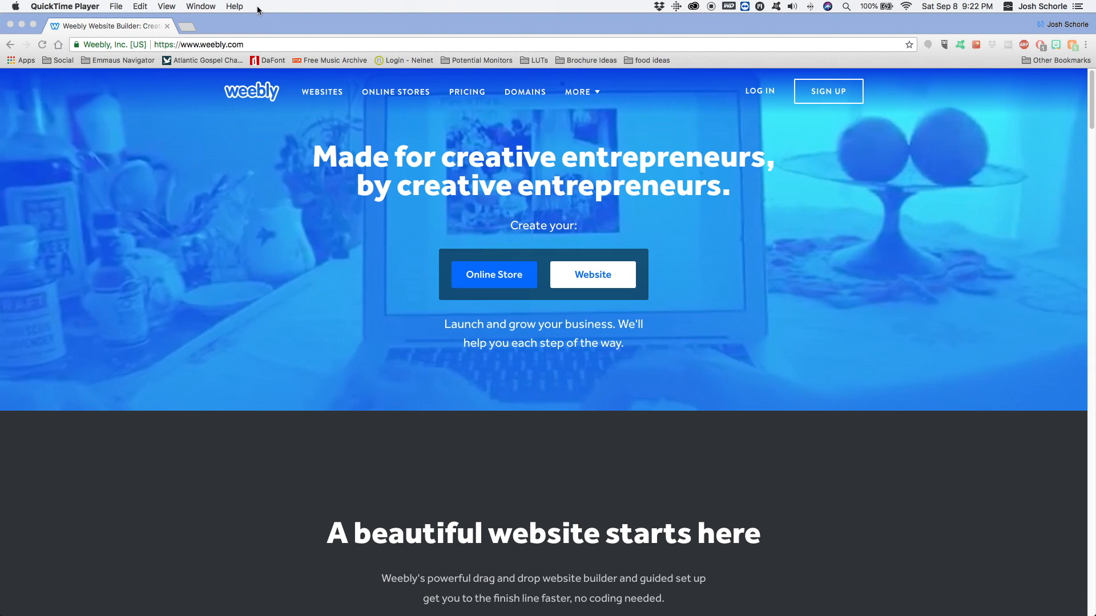
# Sign up for a Weebly account and choose not to sell online for now
pyautogui.click(256, 23)
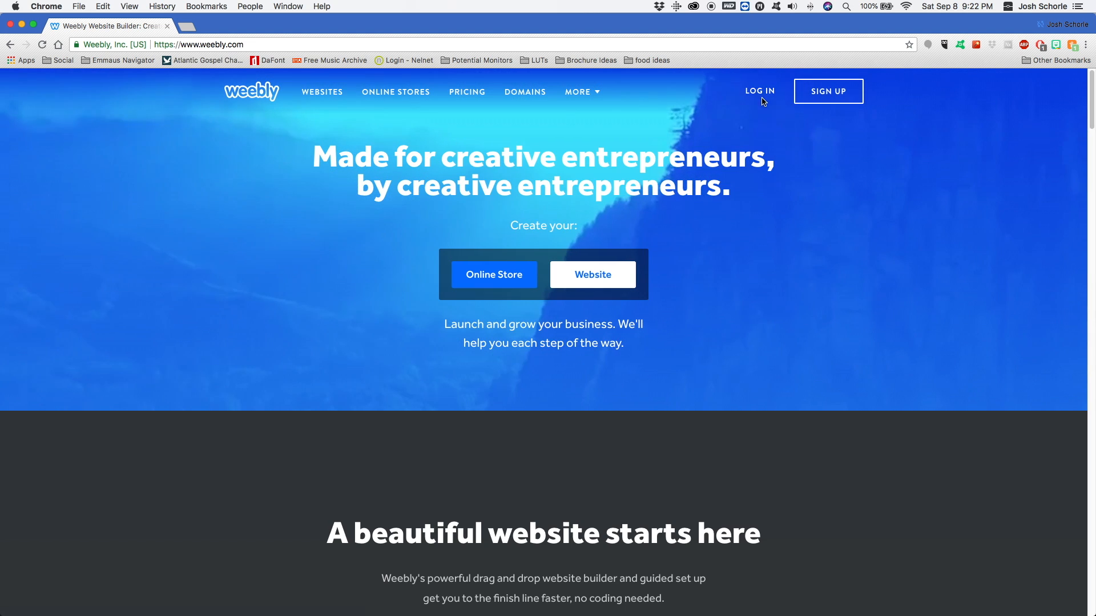
pyautogui.click(842, 101)
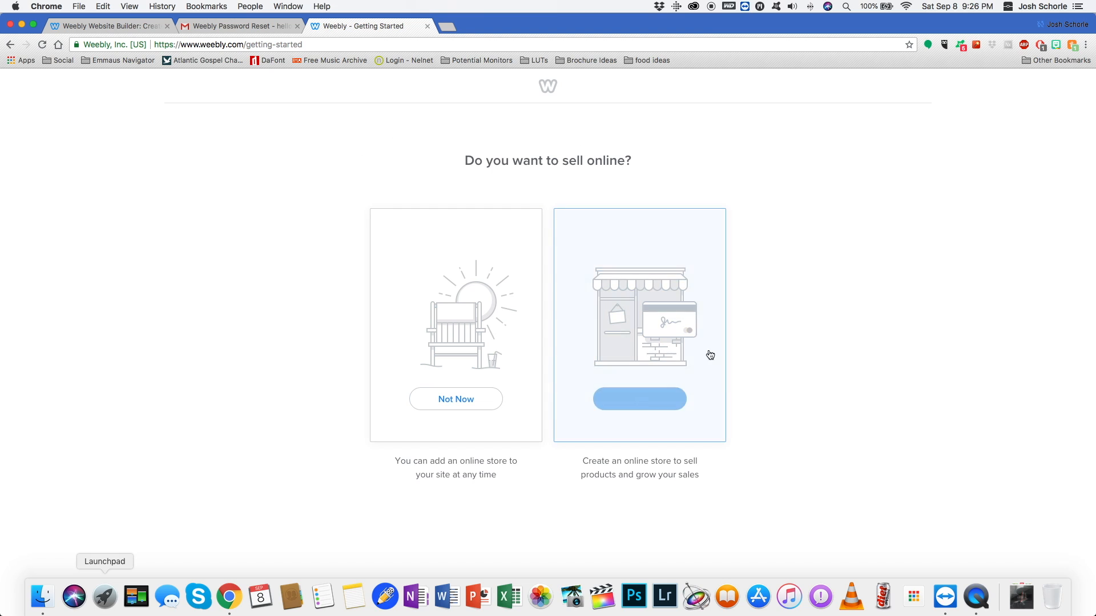
pyautogui.click(453, 401)
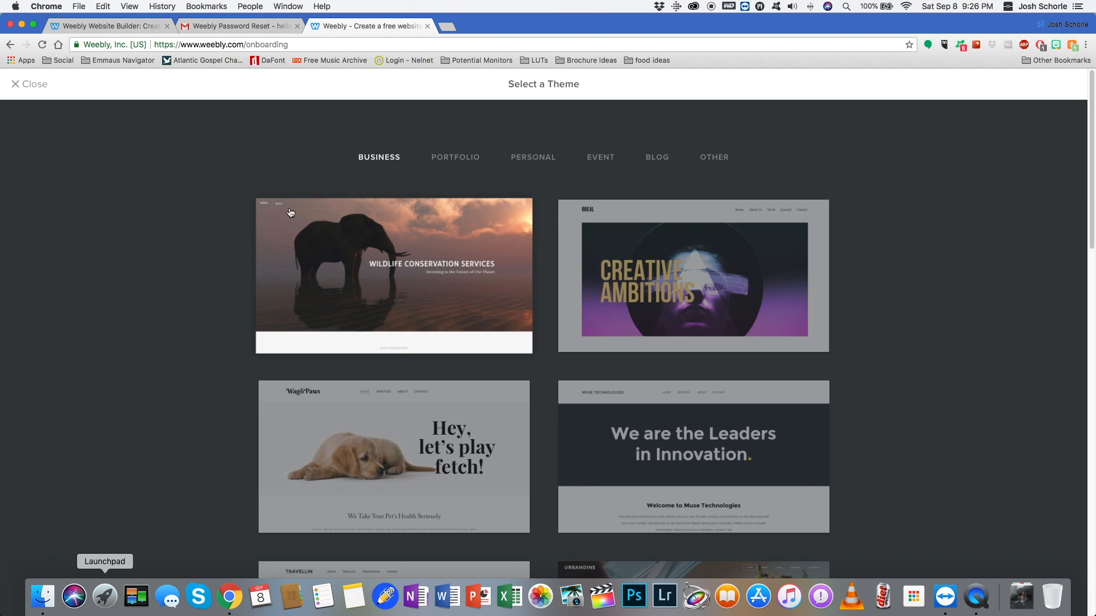
# Browse the Portfolio, Personal, Event, Blog and Business theme categories for a suitable design
pyautogui.click(452, 161)
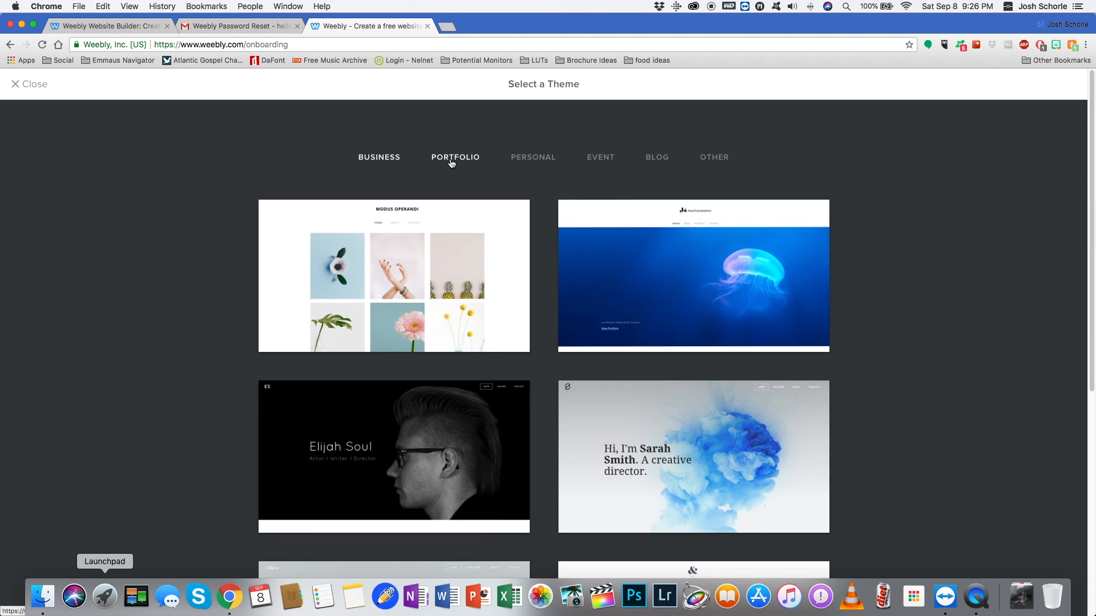
pyautogui.click(521, 163)
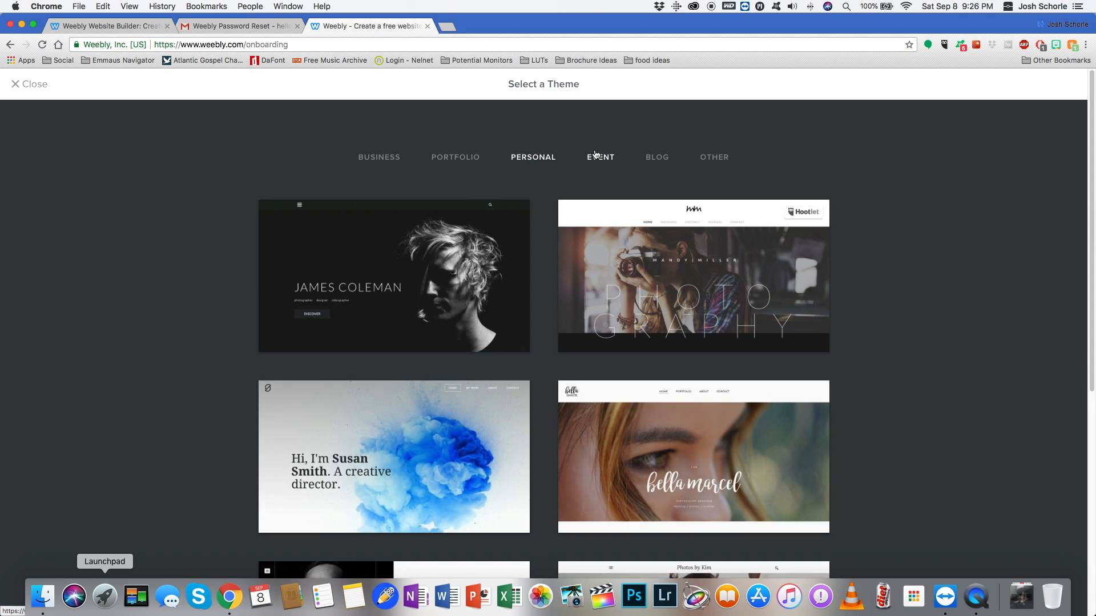
pyautogui.click(595, 161)
pyautogui.scroll(-3, 631, 364)
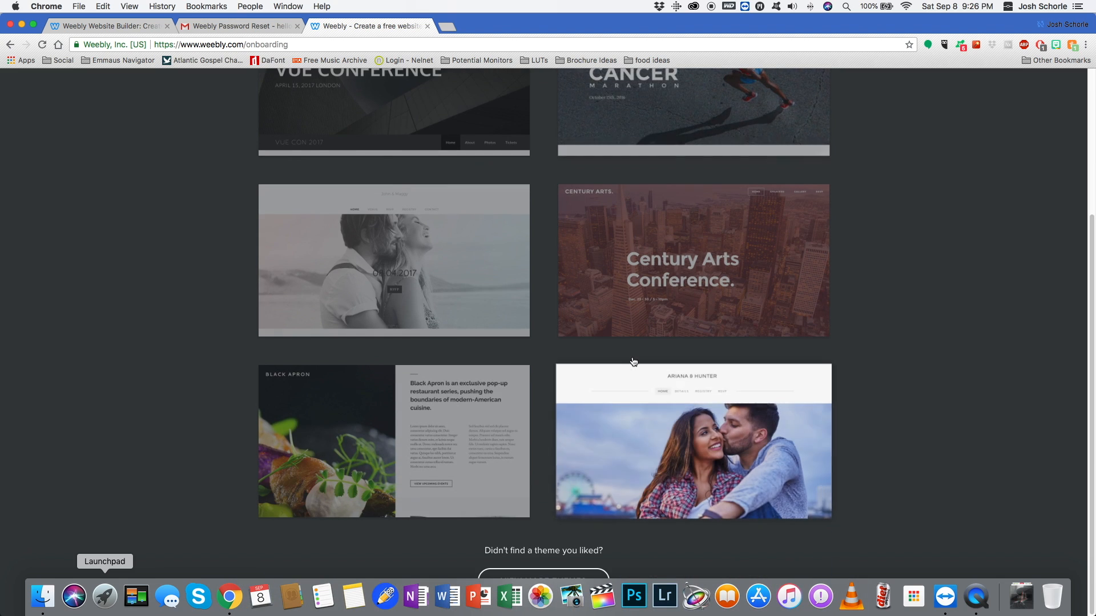
pyautogui.scroll(3, 633, 362)
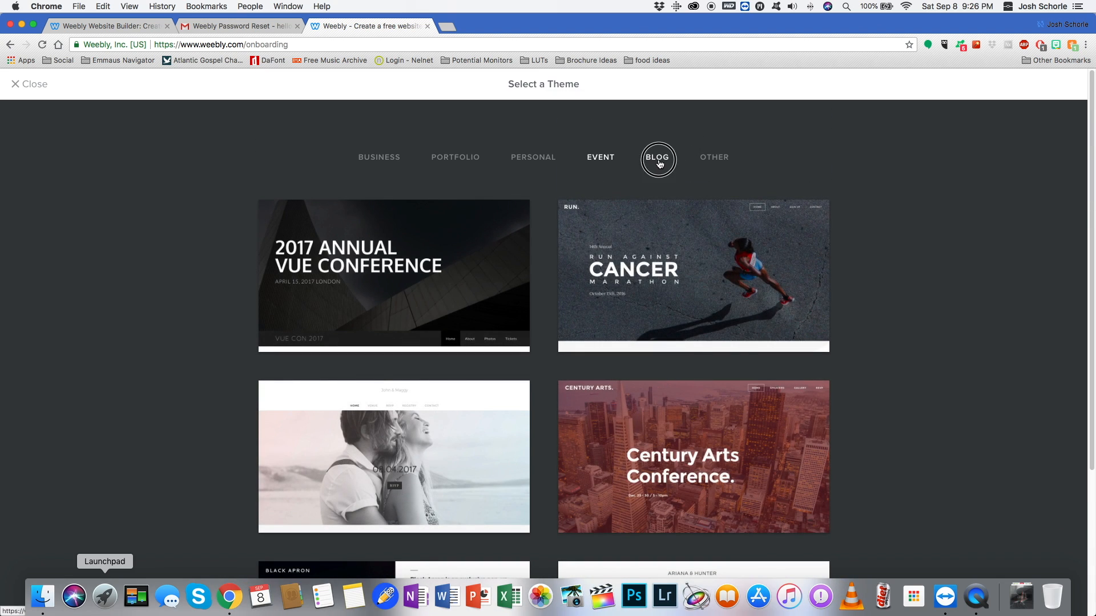
pyautogui.click(658, 160)
pyautogui.scroll(-5, 575, 335)
pyautogui.scroll(5, 575, 335)
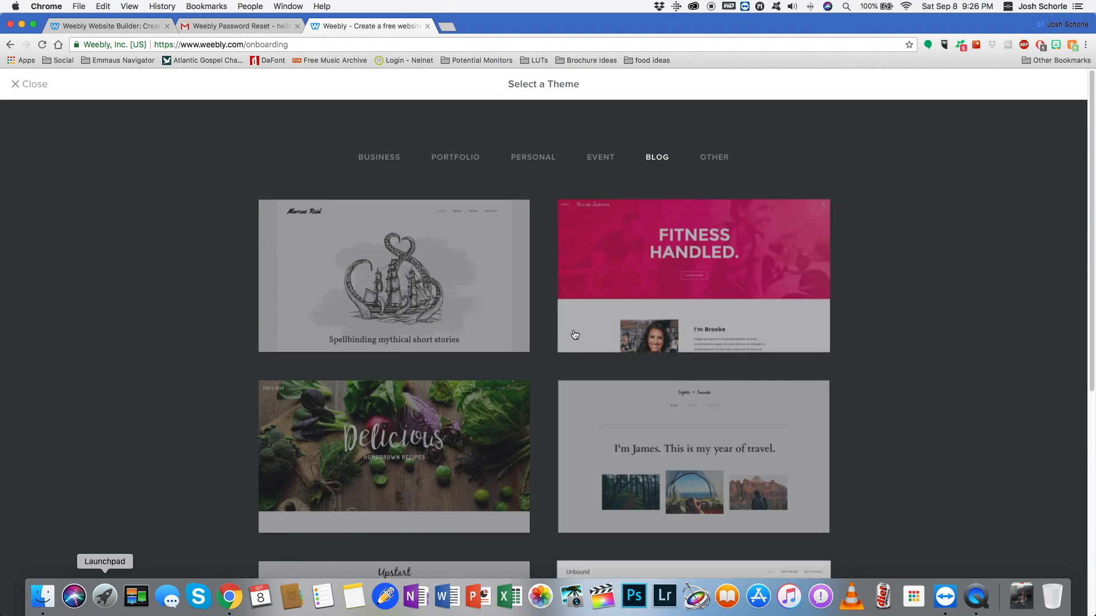
pyautogui.click(370, 158)
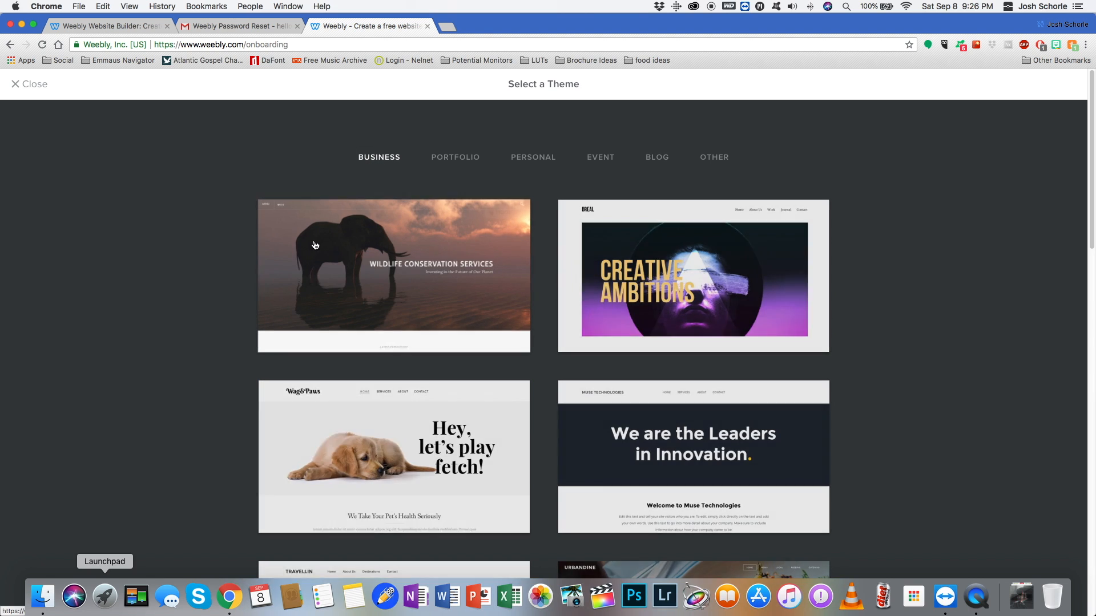
pyautogui.scroll(-10, 222, 363)
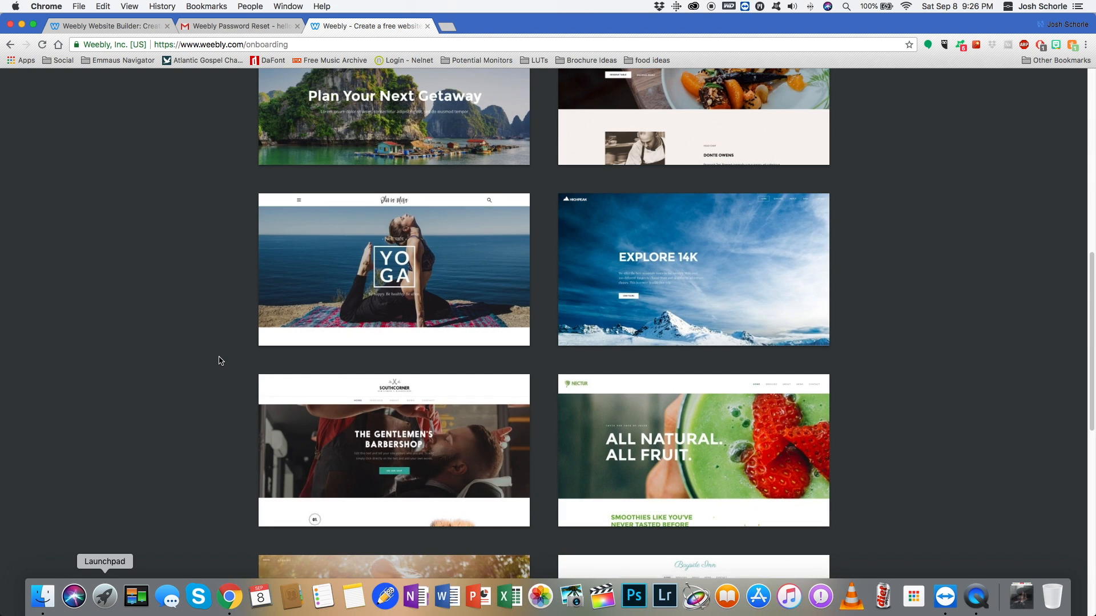
pyautogui.scroll(-10, 220, 361)
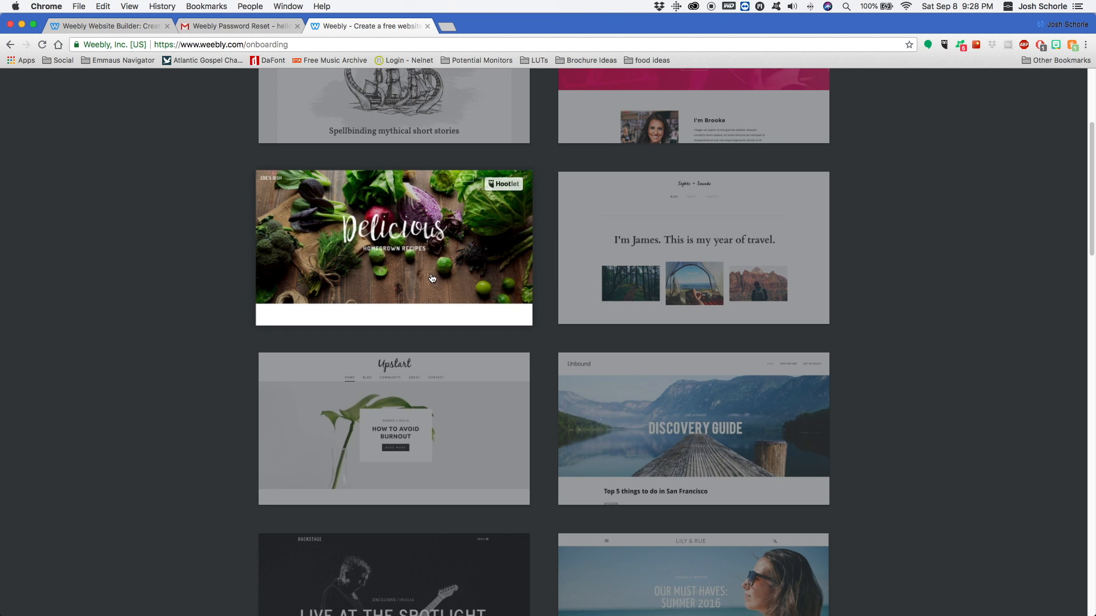
# Open the preview of the "Delicious Homegrown Recipes" blog theme and look through its whole home page
pyautogui.scroll(3, 432, 278)
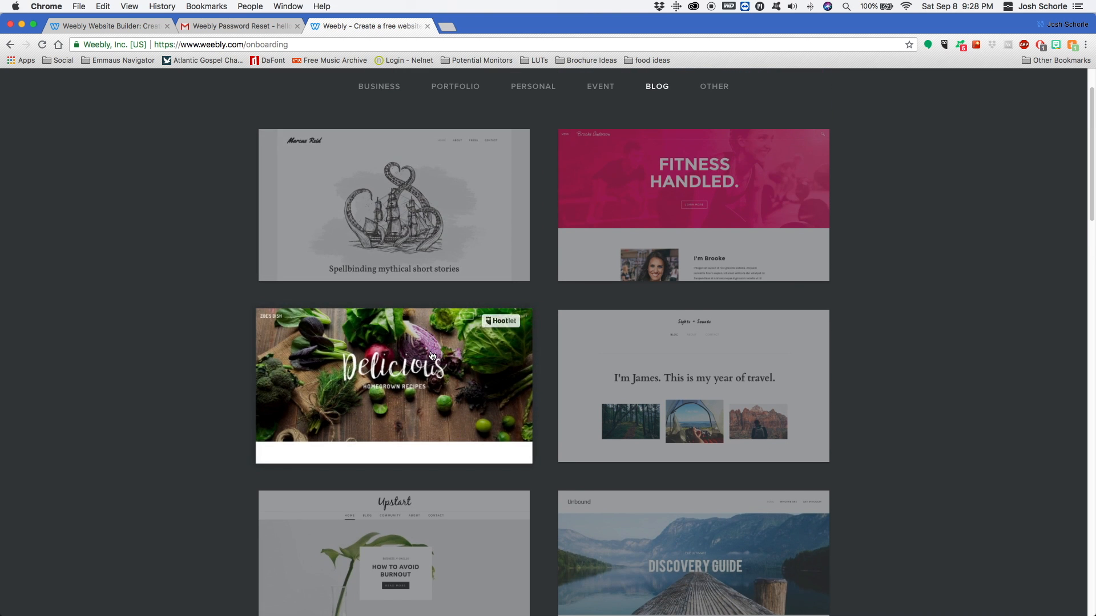
pyautogui.click(432, 356)
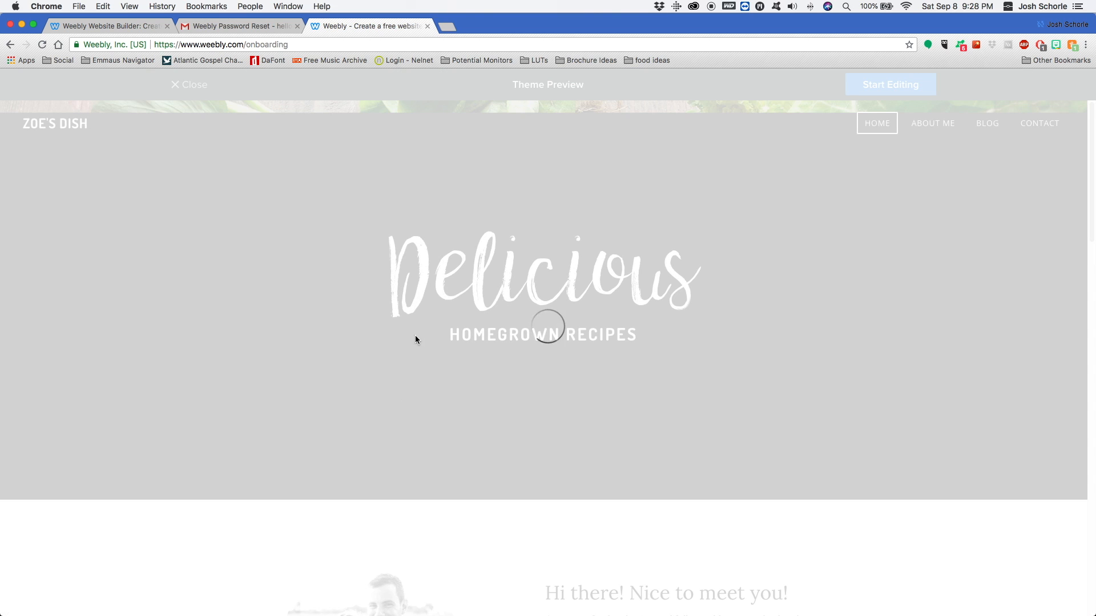
pyautogui.scroll(-4, 493, 329)
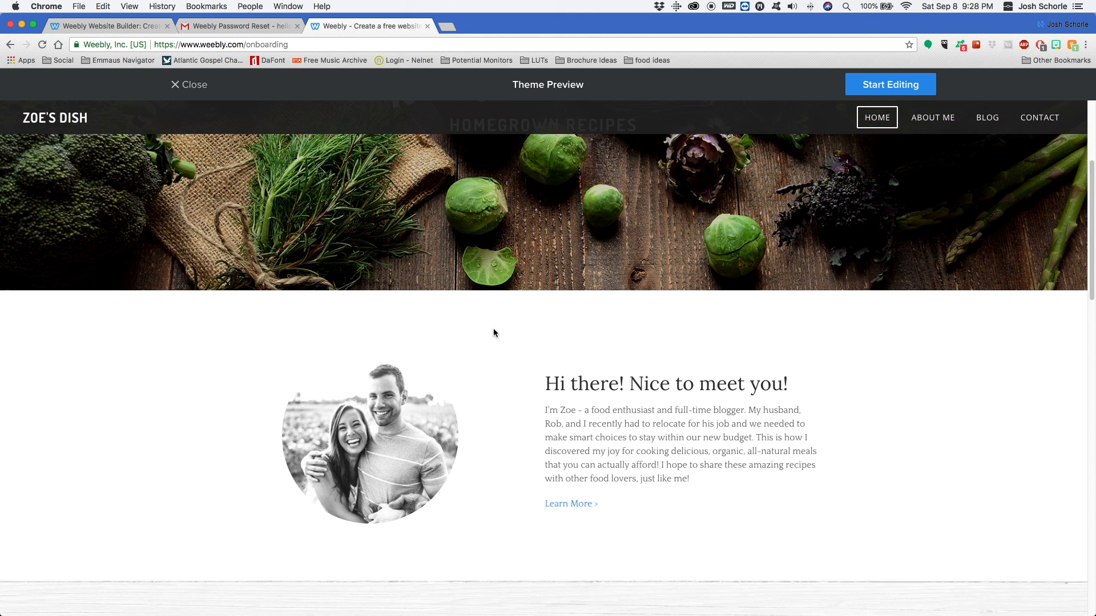
pyautogui.scroll(-10, 493, 332)
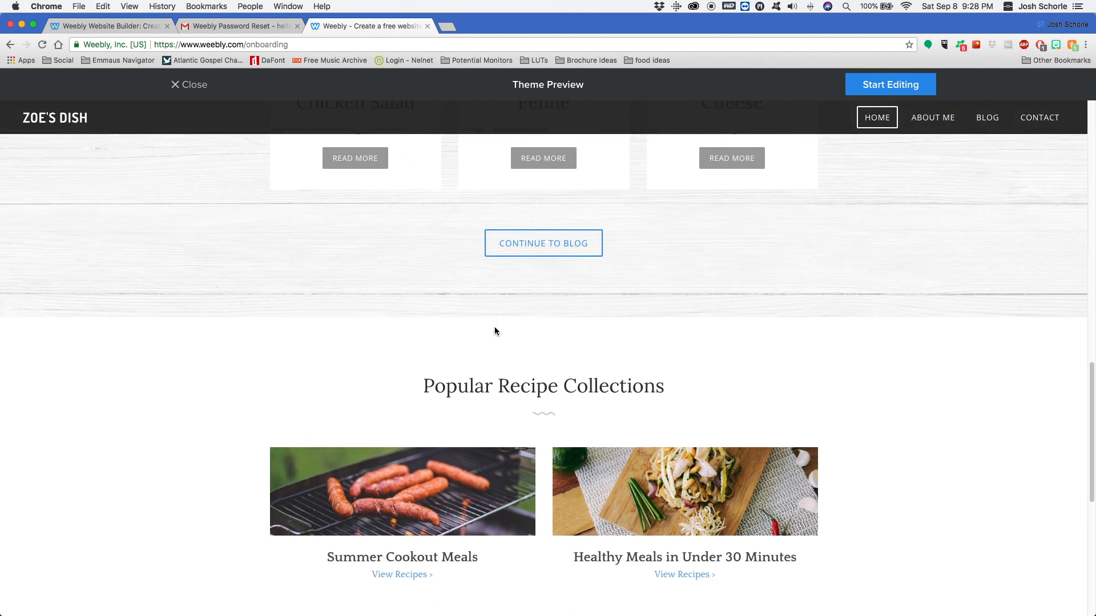
pyautogui.scroll(-7, 494, 330)
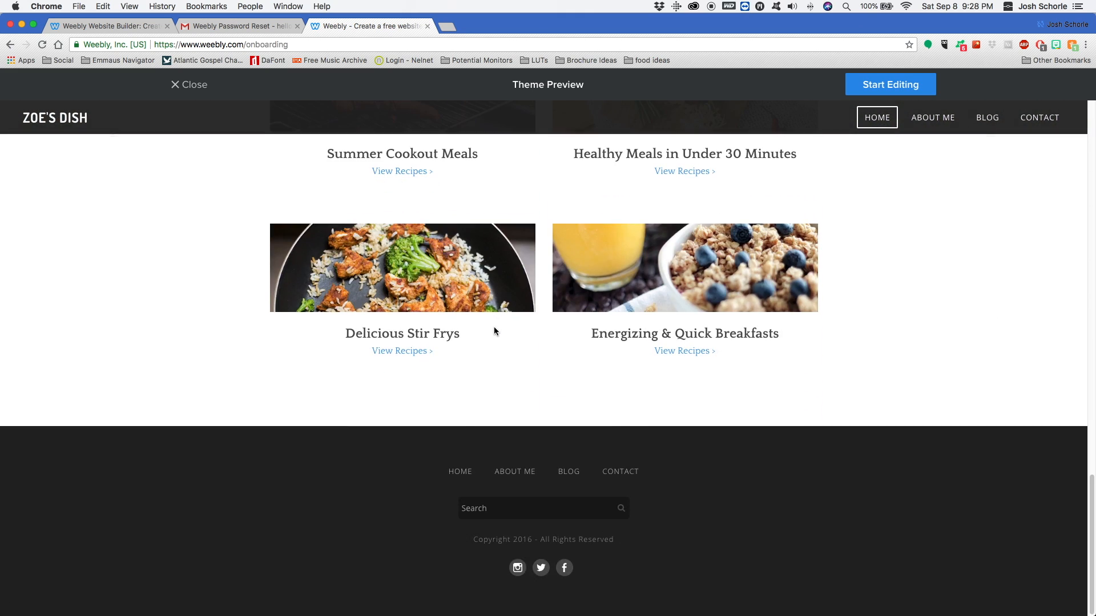
pyautogui.scroll(20, 495, 331)
pyautogui.scroll(3, 493, 337)
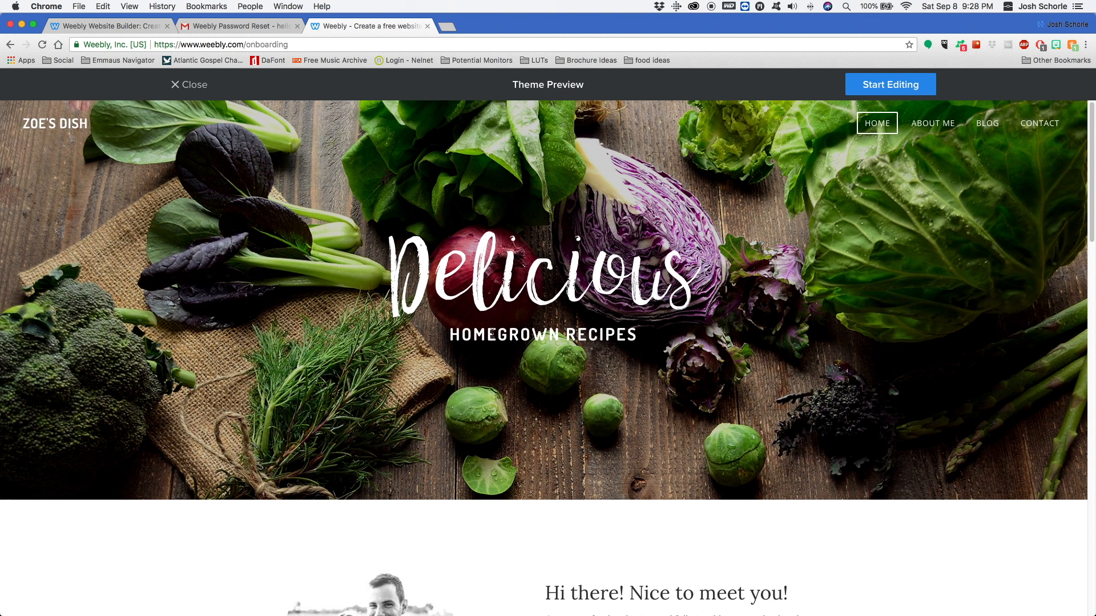
# Start editing the site with the previewed theme and skip the domain name selection
pyautogui.click(871, 90)
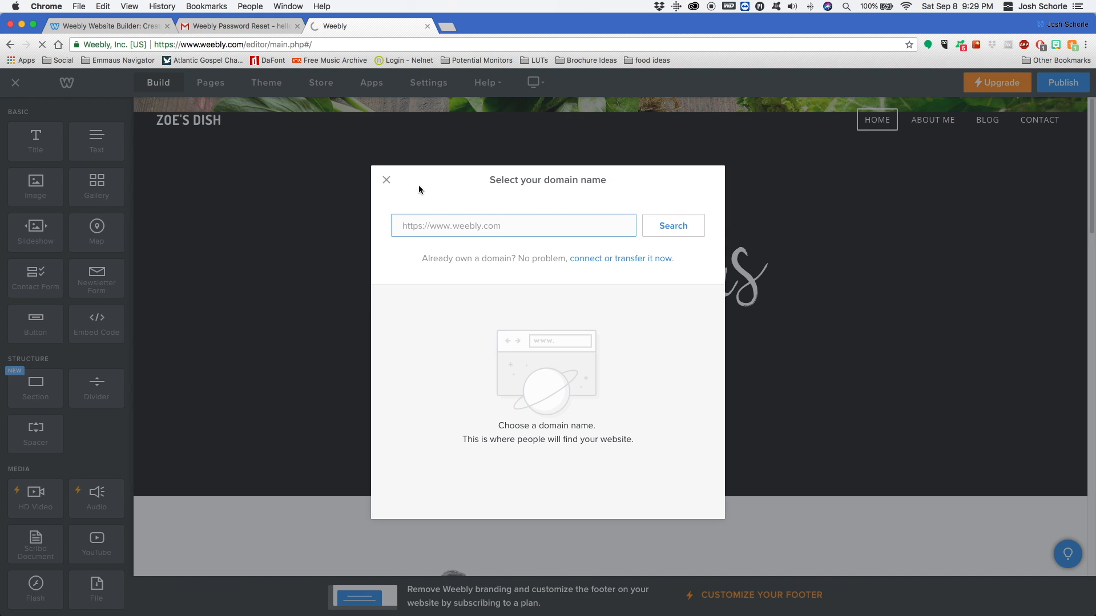
pyautogui.click(386, 181)
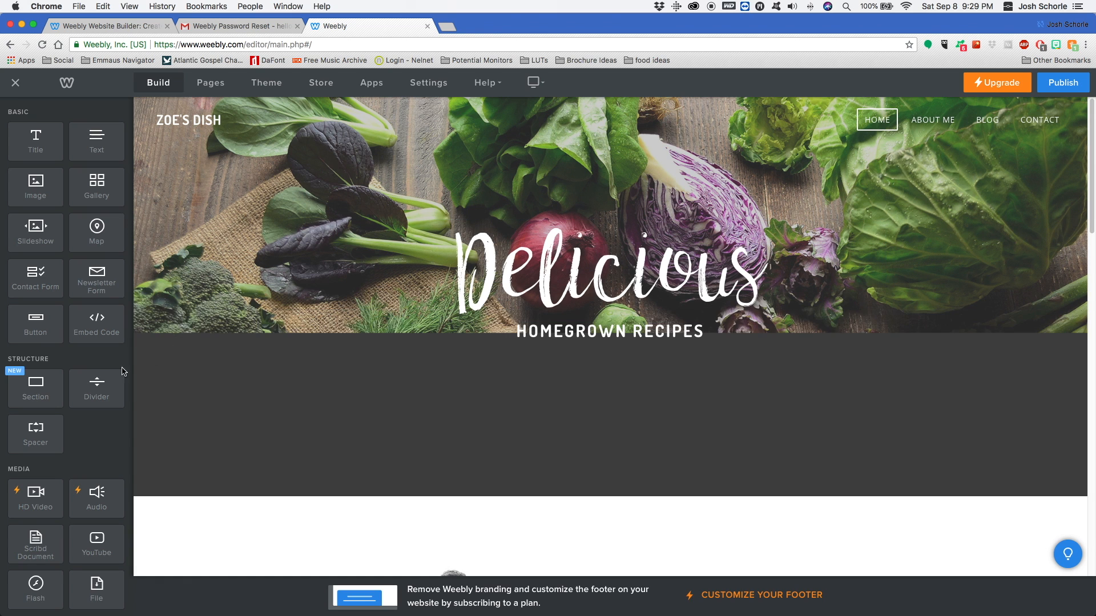
# Replace the site title in the page header with the site owner's full name
pyautogui.click(197, 120)
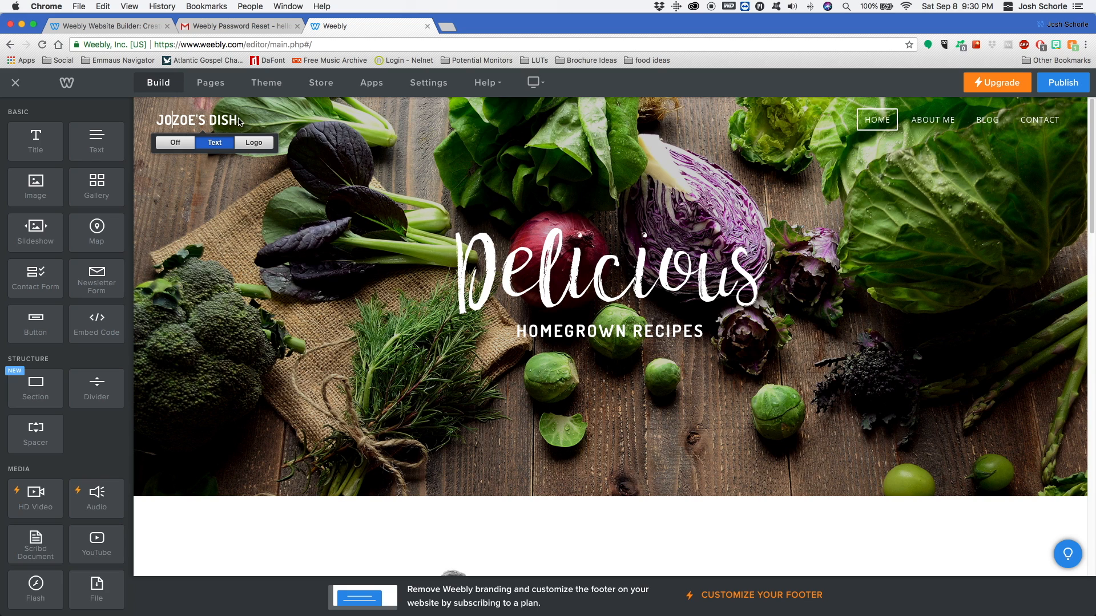
pyautogui.moveTo(203, 118); pyautogui.dragTo(128, 116)
pyautogui.write('JOSH SCHORLE')
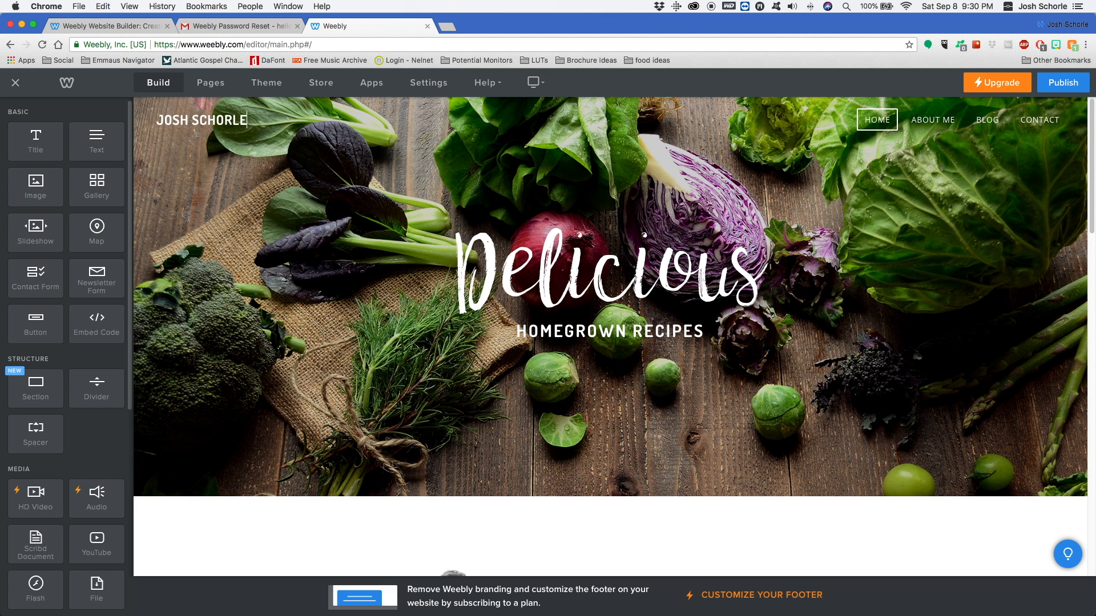
# Examine the computer upload and image URL options for a site logo without adding one
pyautogui.moveTo(251, 122)
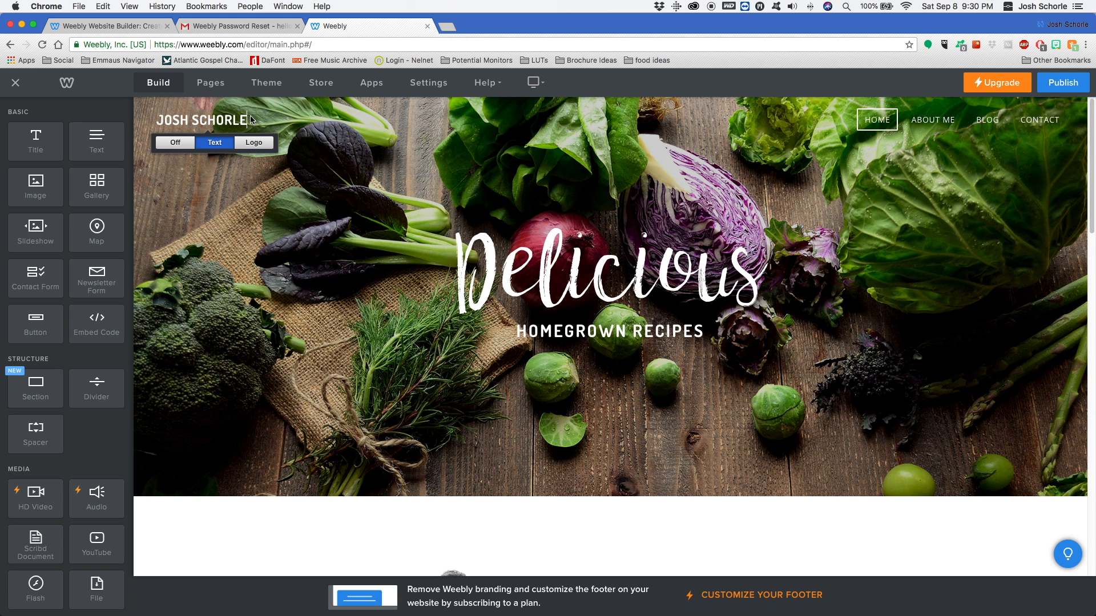
pyautogui.click(254, 143)
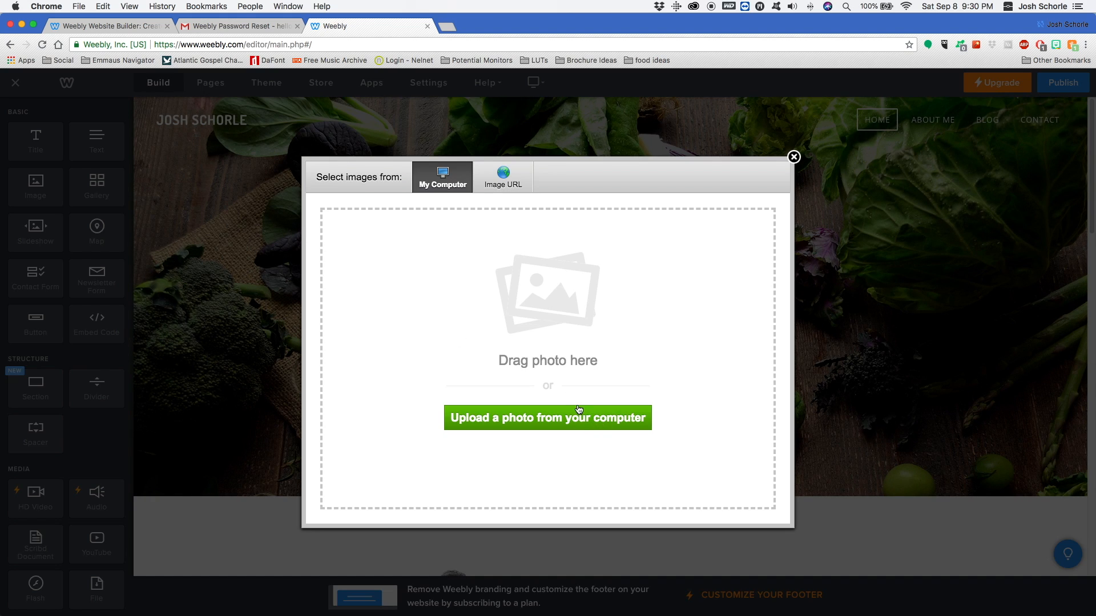
pyautogui.click(501, 178)
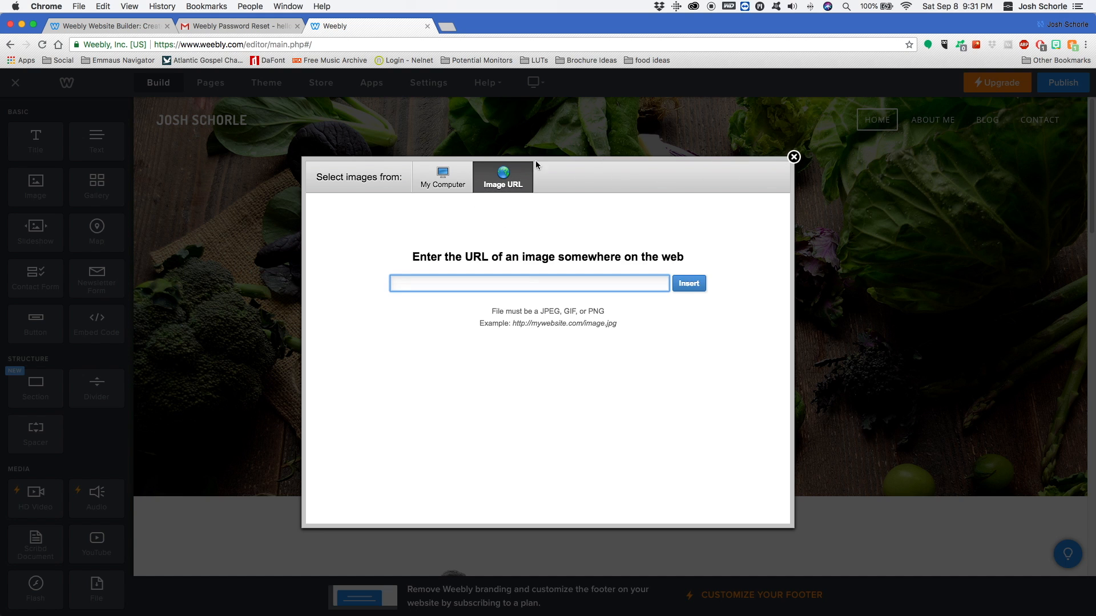
pyautogui.click(793, 157)
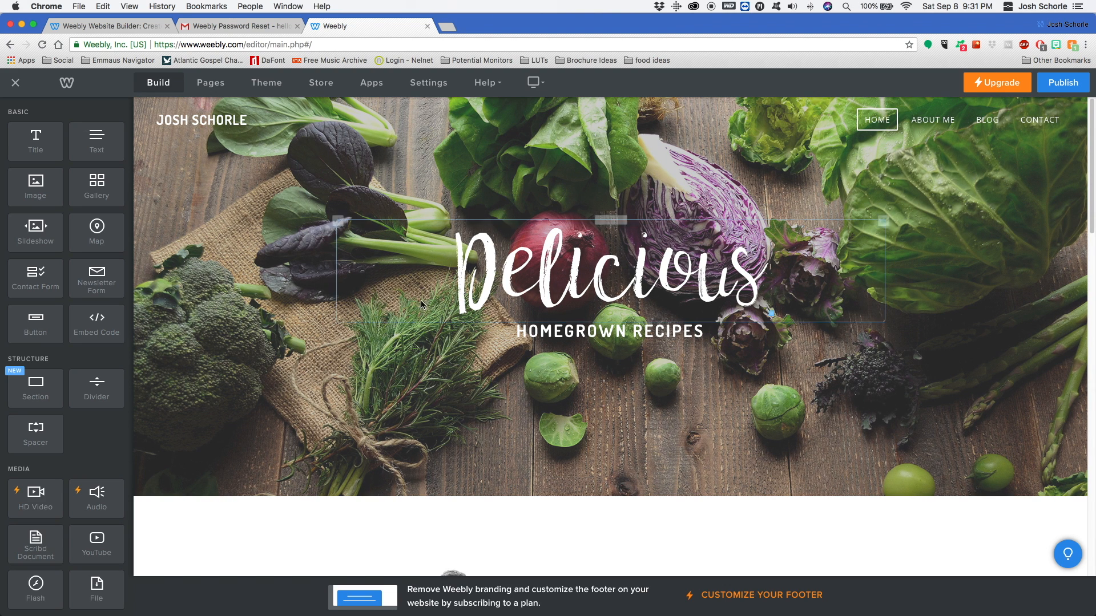
# Delete the "Delicious" lettering image from the header banner
pyautogui.click(574, 269)
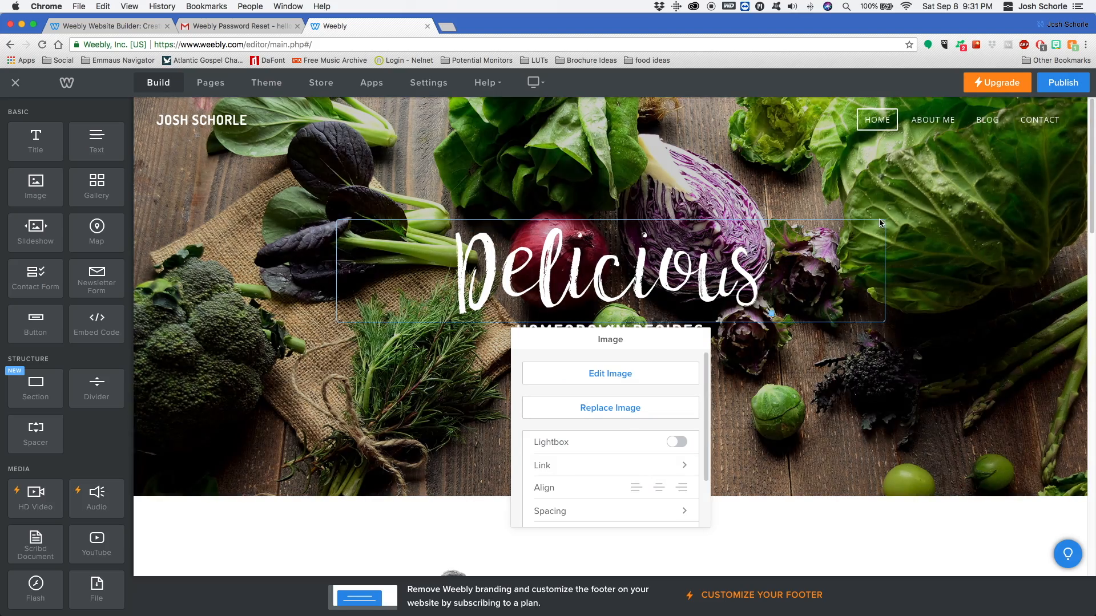
pyautogui.click(883, 222)
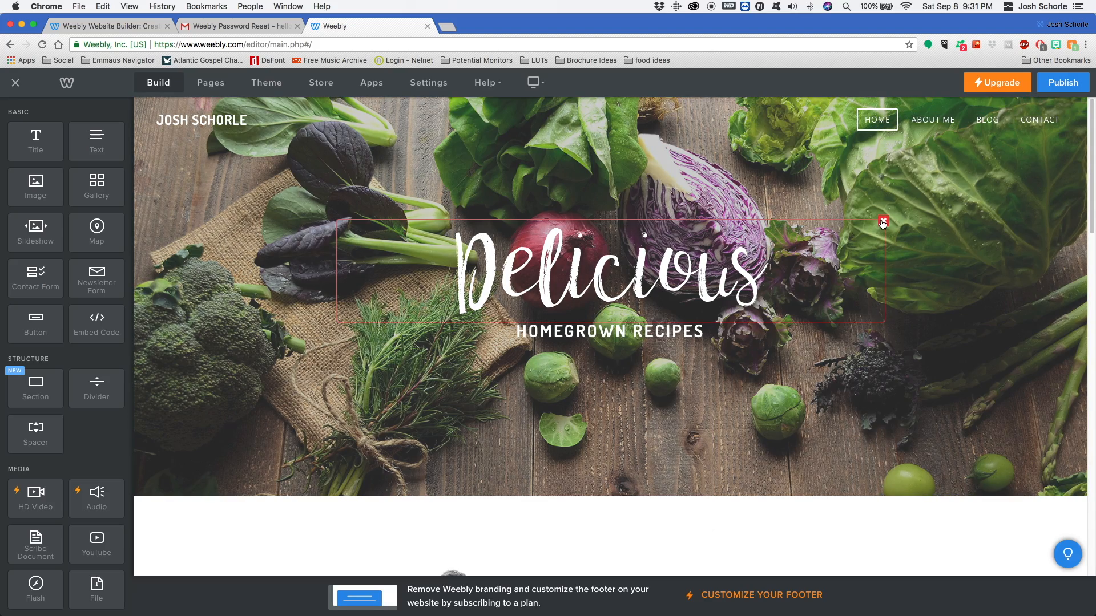
pyautogui.click(883, 222)
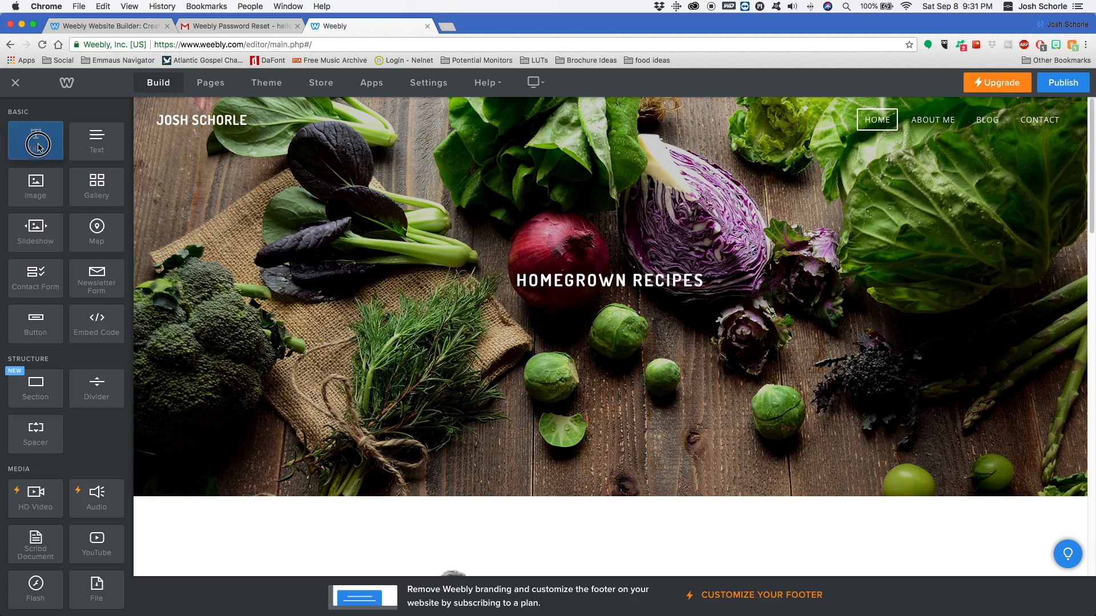
# Add a title reading "WELCOME!" above the Homegrown Recipes heading in the banner and enlarge its text by two increments
pyautogui.moveTo(35, 140); pyautogui.dragTo(606, 261)
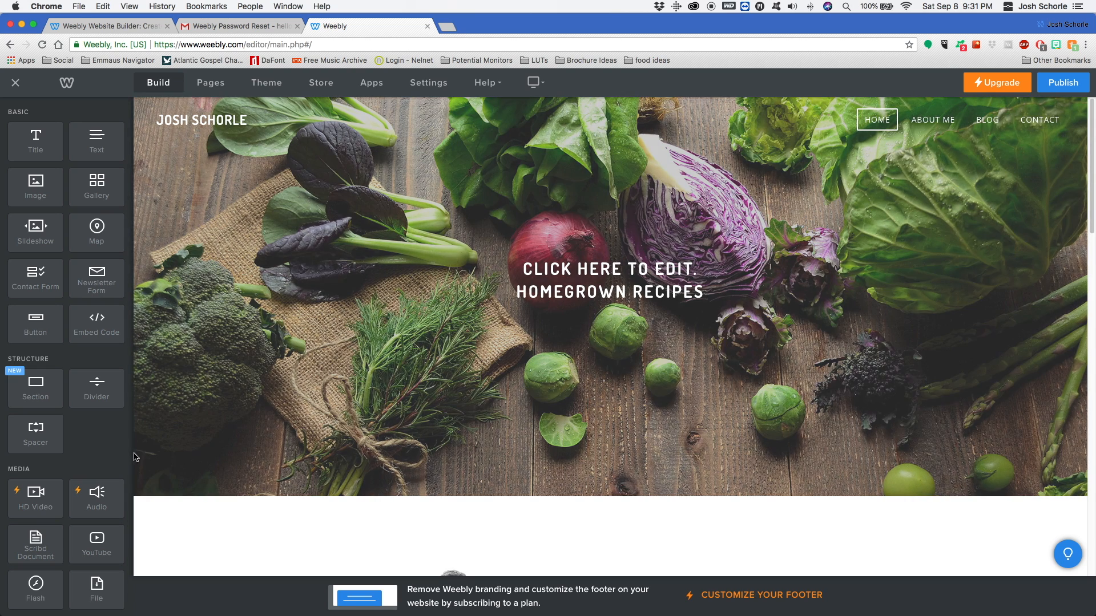
pyautogui.click(716, 275)
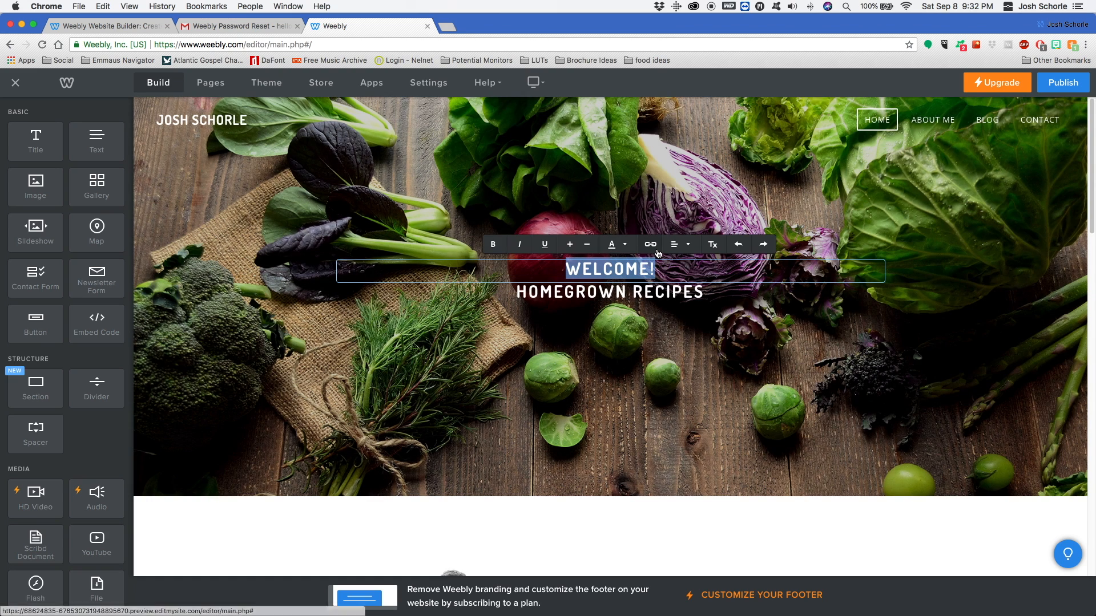
pyautogui.click(570, 245)
pyautogui.click(570, 245)
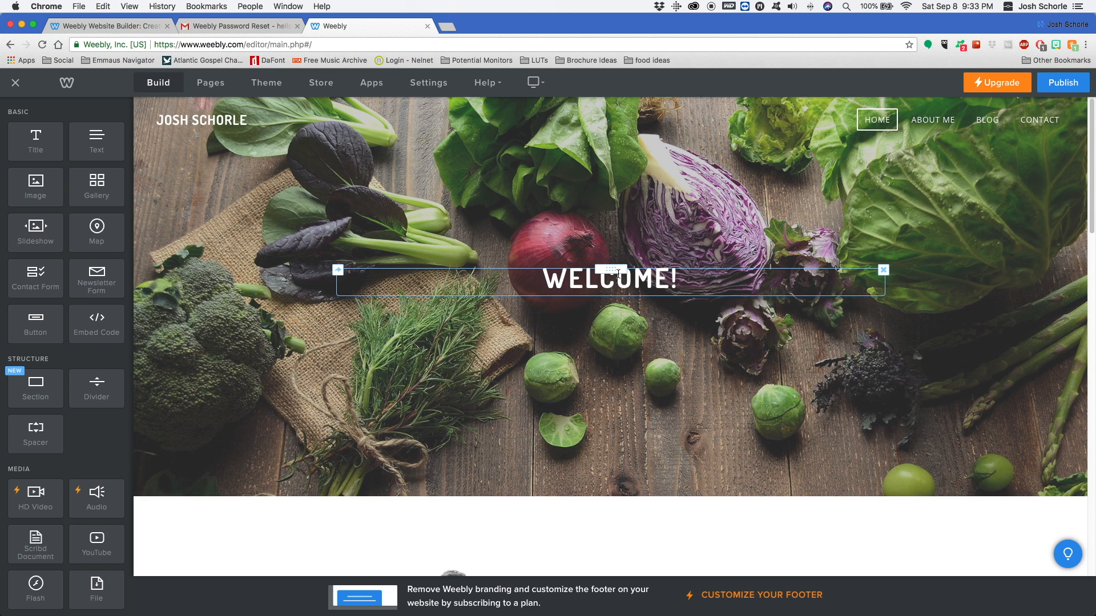
# Look through the home page's introduction, recipe cards and Popular Recipe Collections sections
pyautogui.scroll(-10, 624, 328)
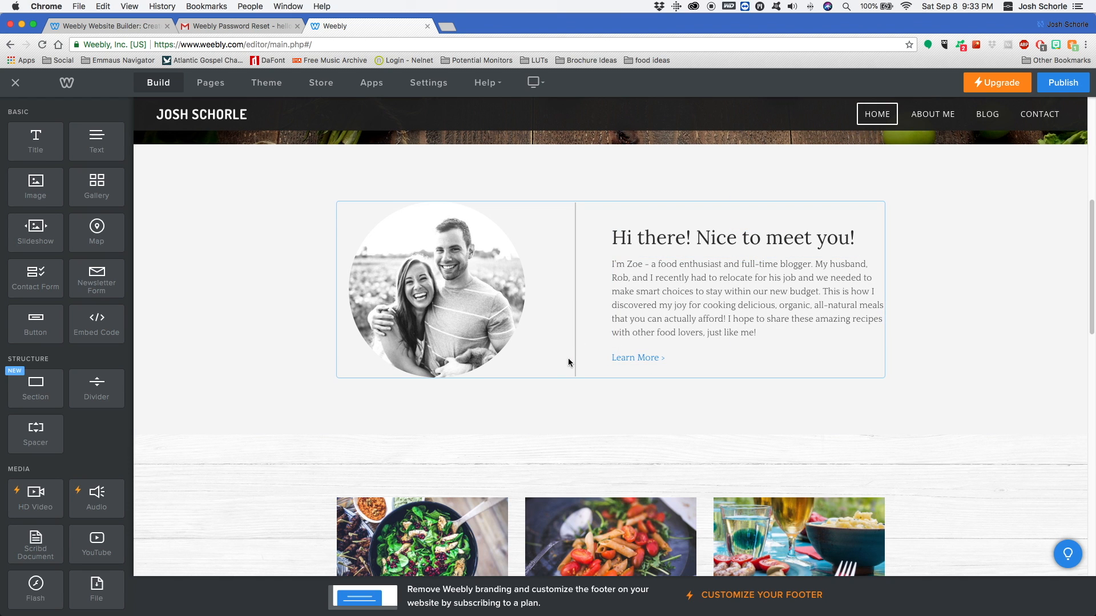
pyautogui.scroll(-10, 569, 362)
pyautogui.scroll(1, 566, 336)
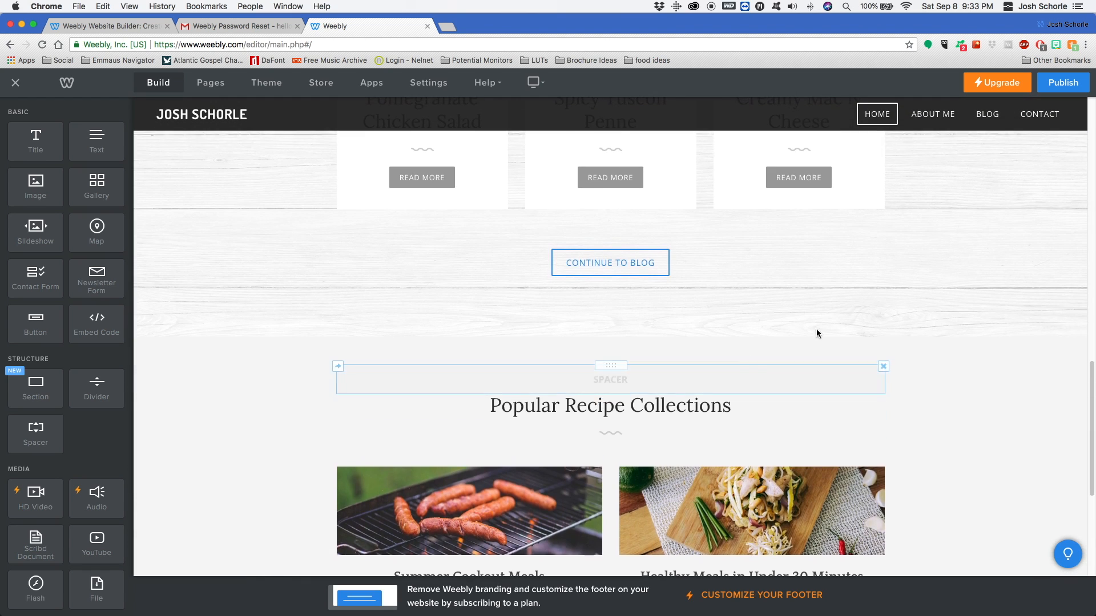
pyautogui.scroll(-5, 813, 343)
pyautogui.scroll(7, 562, 339)
pyautogui.scroll(3, 934, 302)
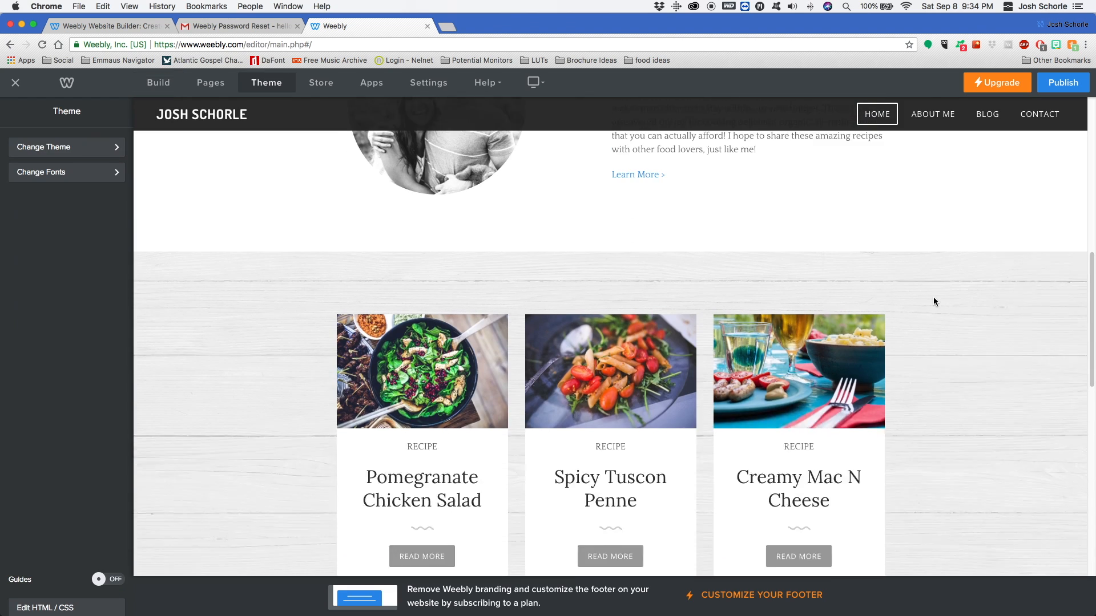
pyautogui.scroll(-10, 936, 302)
pyautogui.scroll(5, 935, 292)
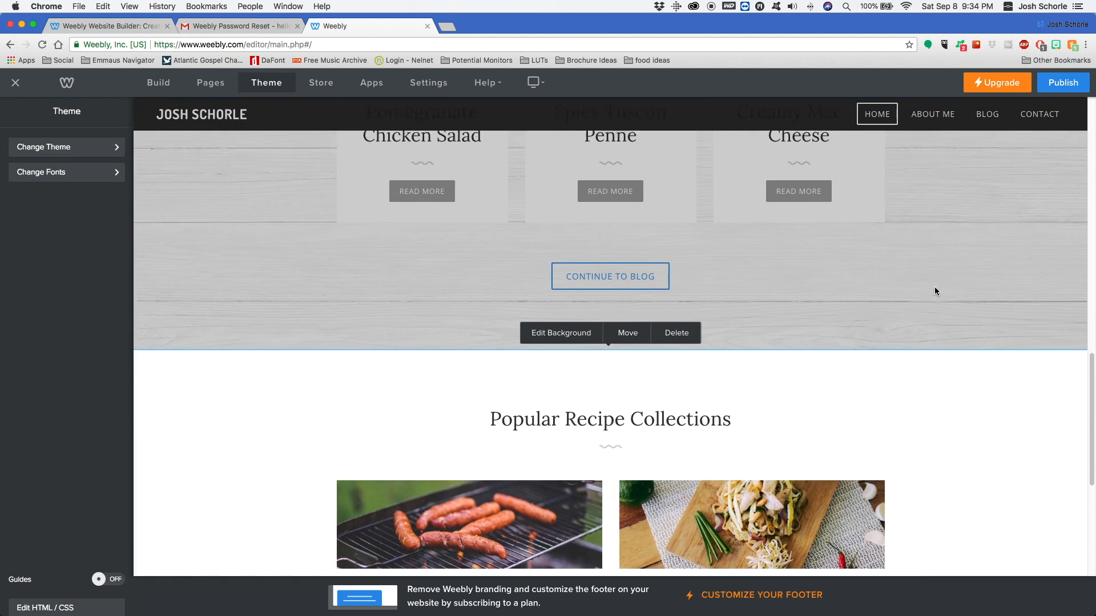
# Delete the introduction, recipe cards and Popular Recipe Collections sections from the home page
pyautogui.scroll(1, 924, 366)
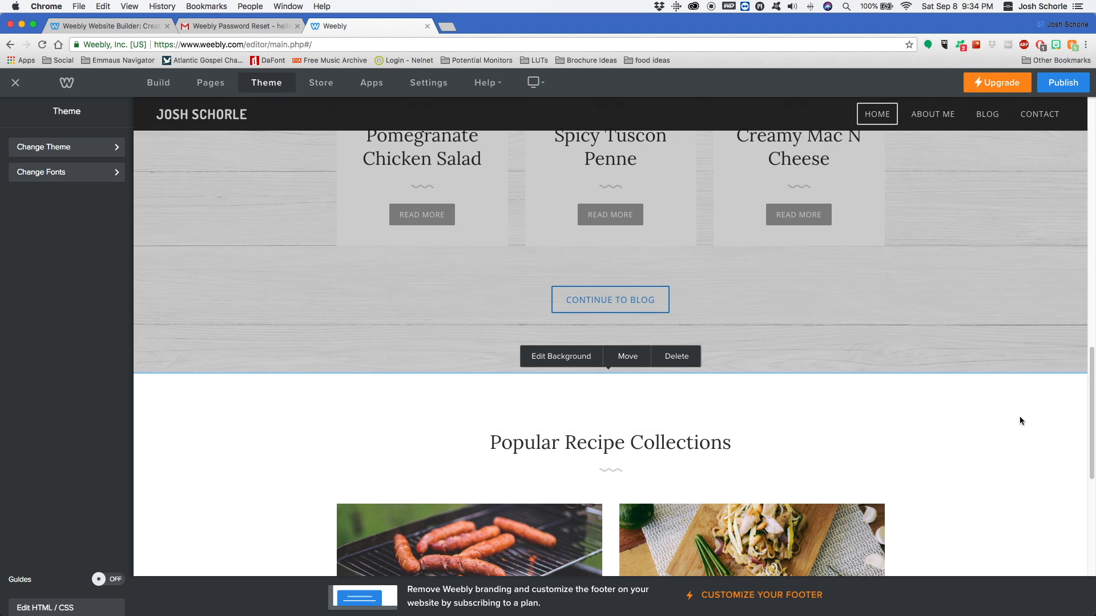
pyautogui.click(685, 361)
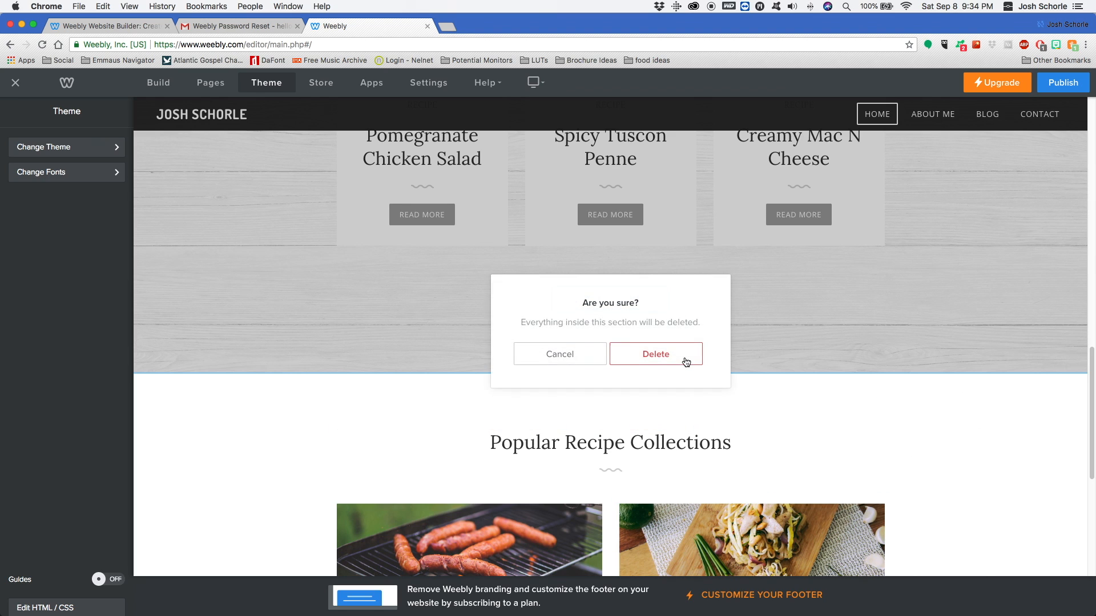
pyautogui.click(684, 359)
pyautogui.scroll(5, 968, 265)
pyautogui.scroll(2, 968, 266)
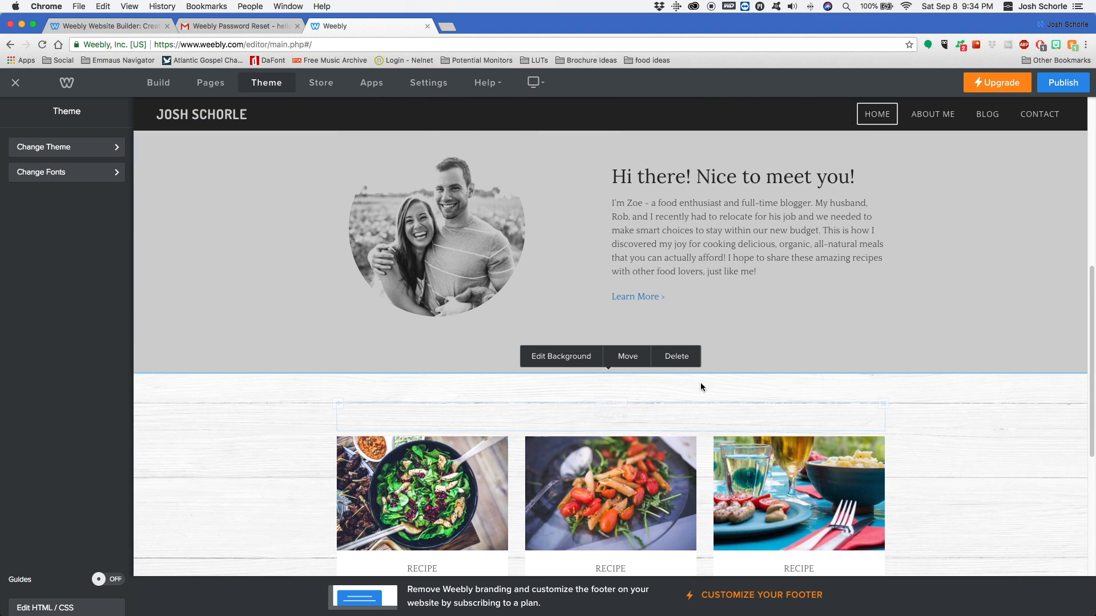
pyautogui.click(679, 360)
pyautogui.click(680, 358)
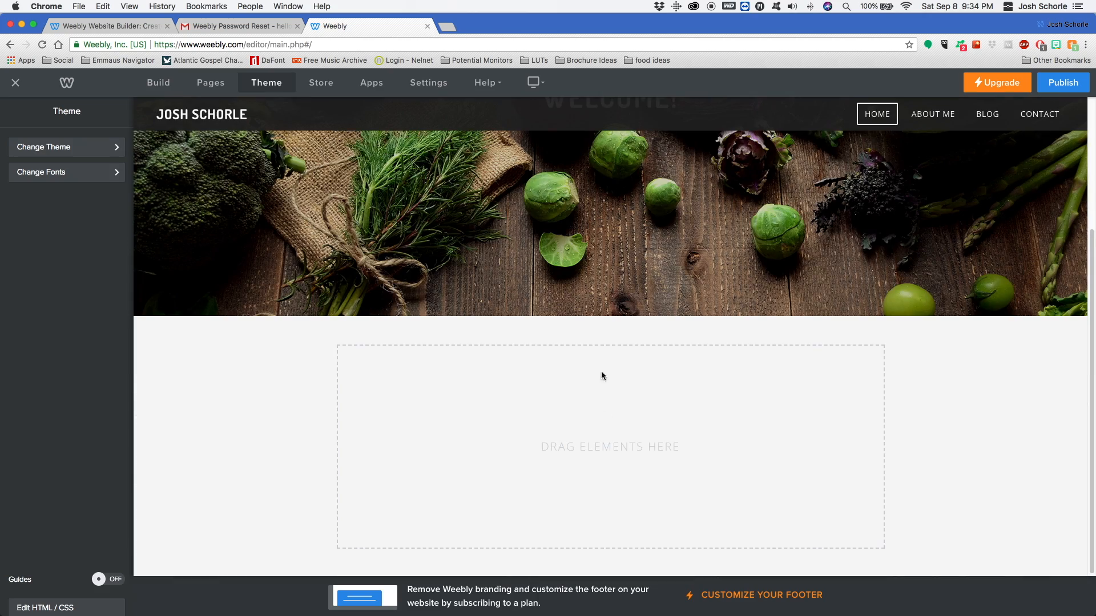
# Shorten the home page's header banner to about half its height
pyautogui.scroll(3, 596, 359)
pyautogui.scroll(-3, 713, 427)
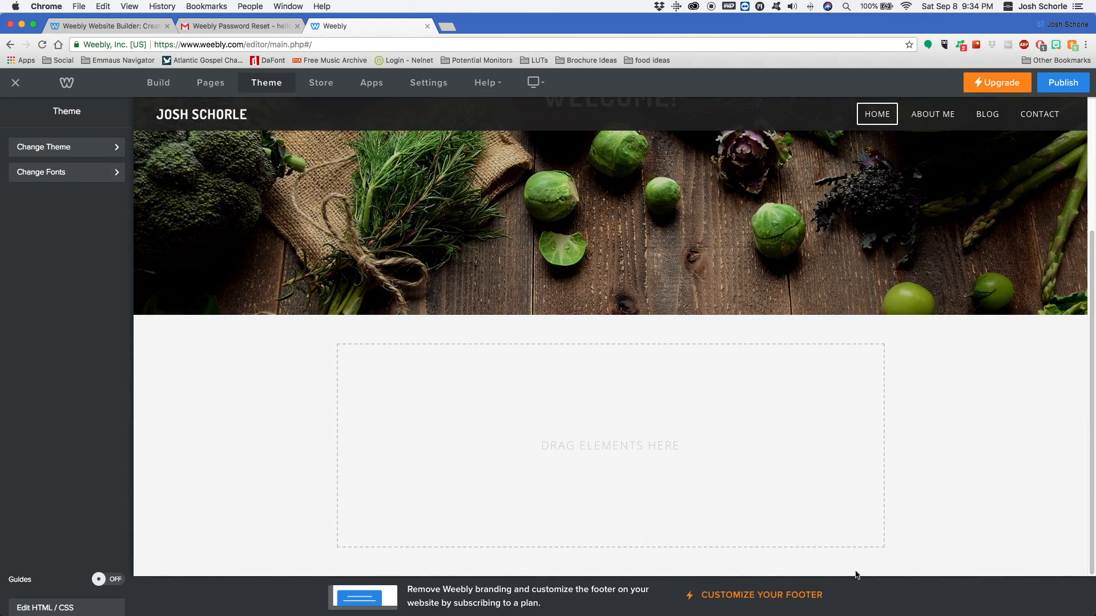
pyautogui.scroll(3, 759, 482)
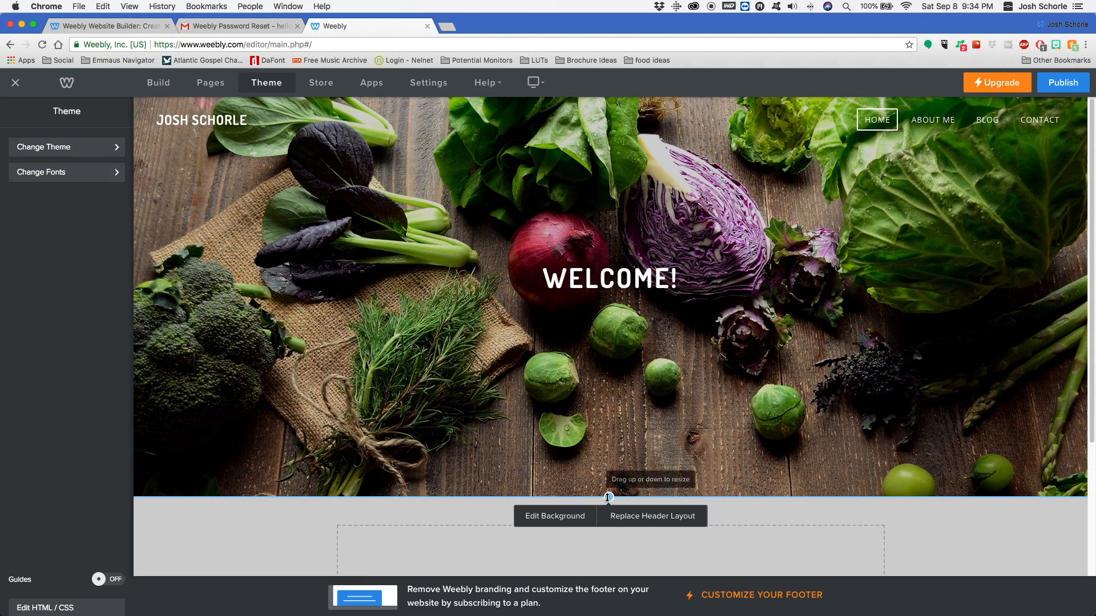
pyautogui.moveTo(608, 497); pyautogui.dragTo(594, 301)
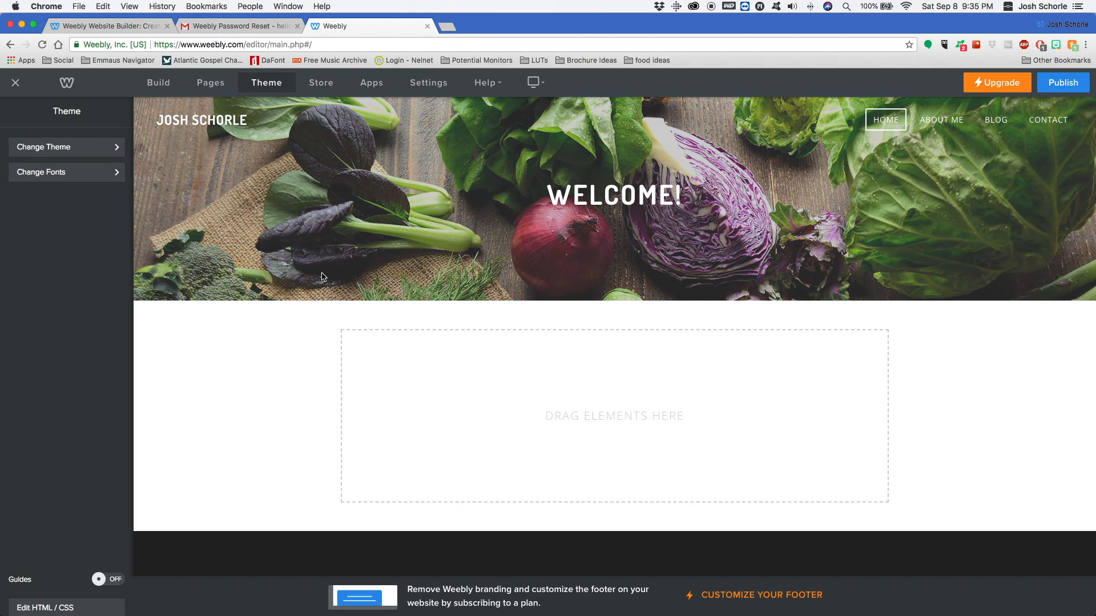
# Add an image element to the home page's empty content area and a text element beside it
pyautogui.click(149, 83)
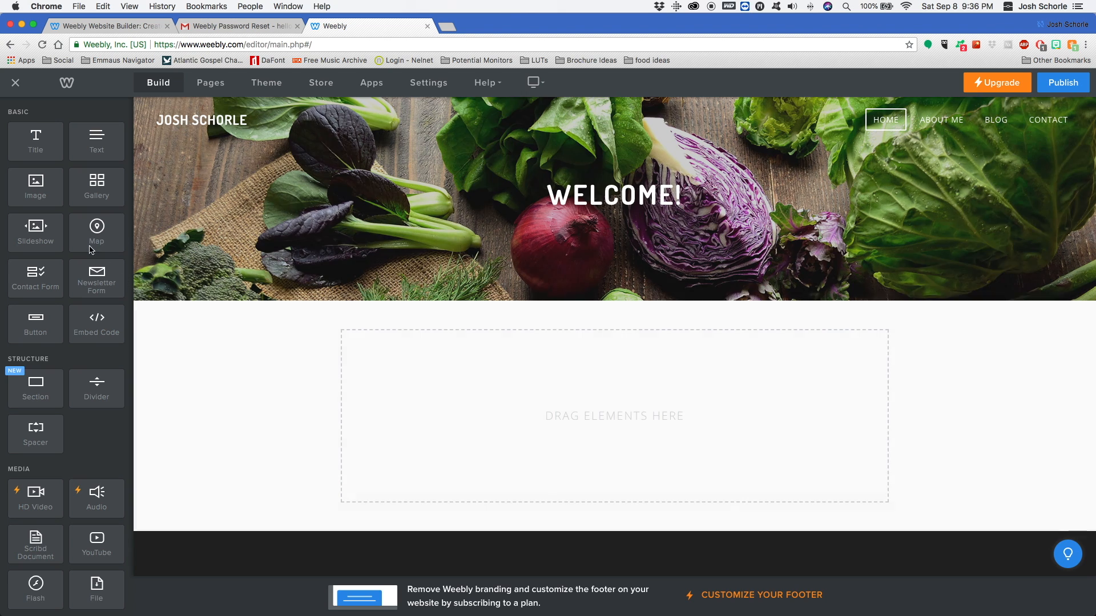
pyautogui.moveTo(37, 188); pyautogui.dragTo(445, 462)
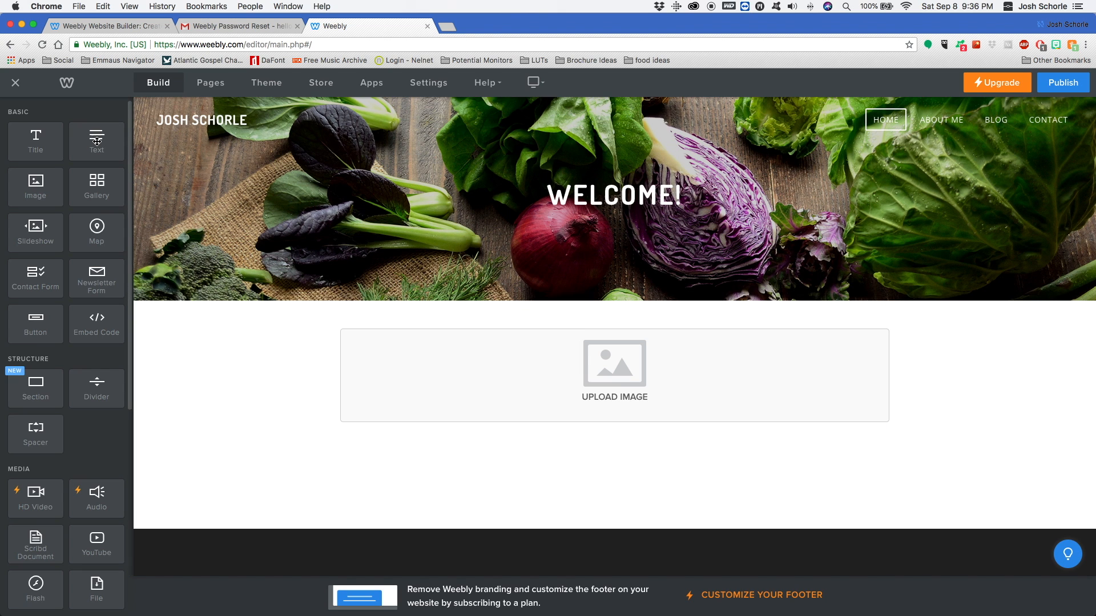
pyautogui.moveTo(97, 141); pyautogui.dragTo(330, 372)
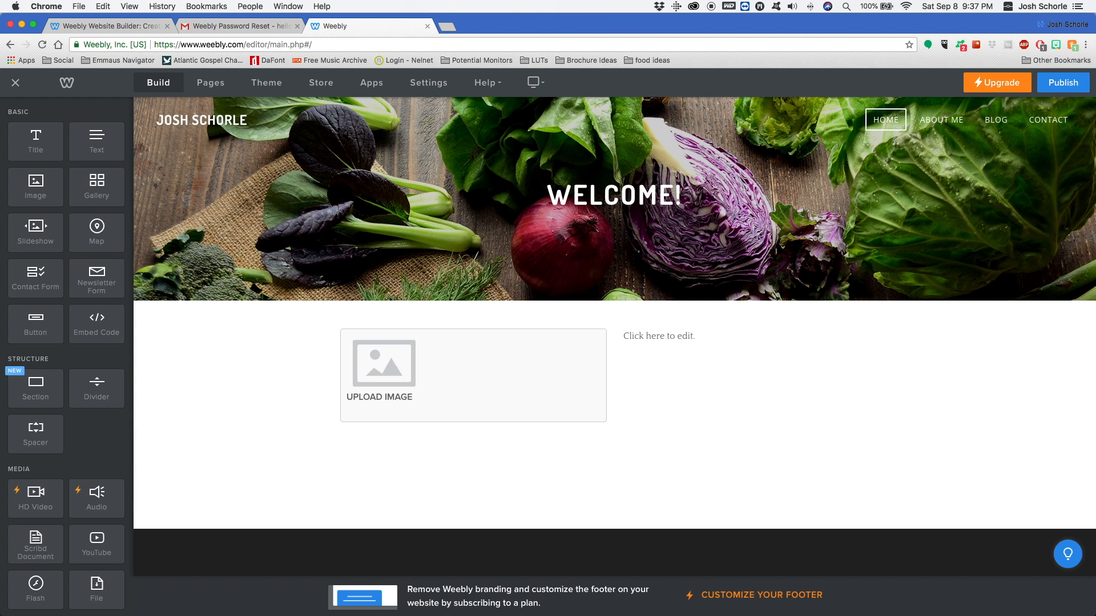
# Add a Social Icons element directly beneath the text element on the home page
pyautogui.scroll(-5, 85, 350)
pyautogui.scroll(-2, 86, 350)
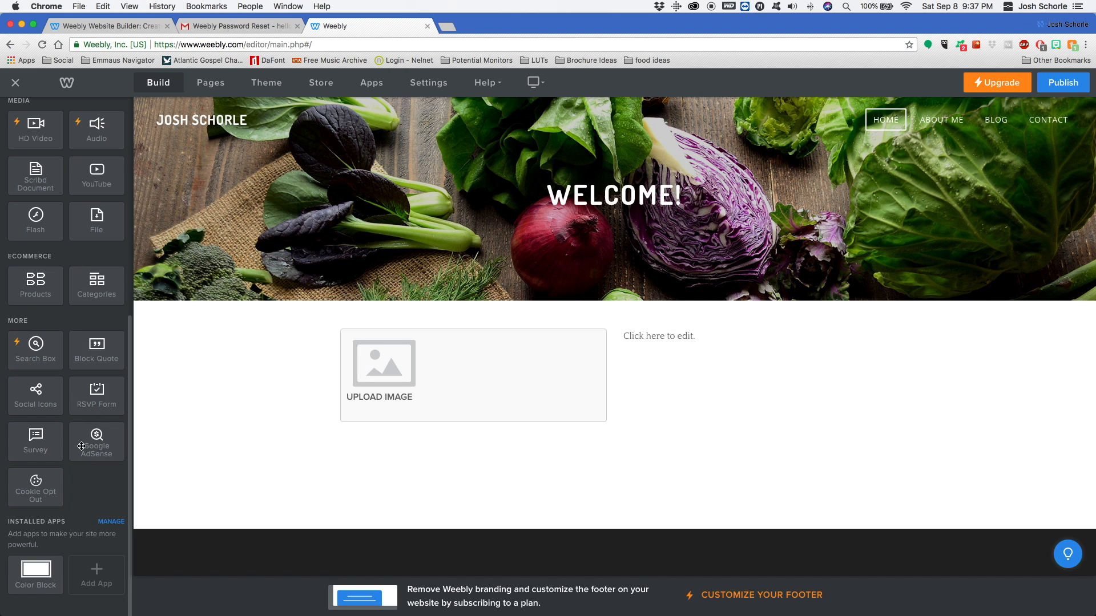
pyautogui.moveTo(33, 398); pyautogui.dragTo(747, 362)
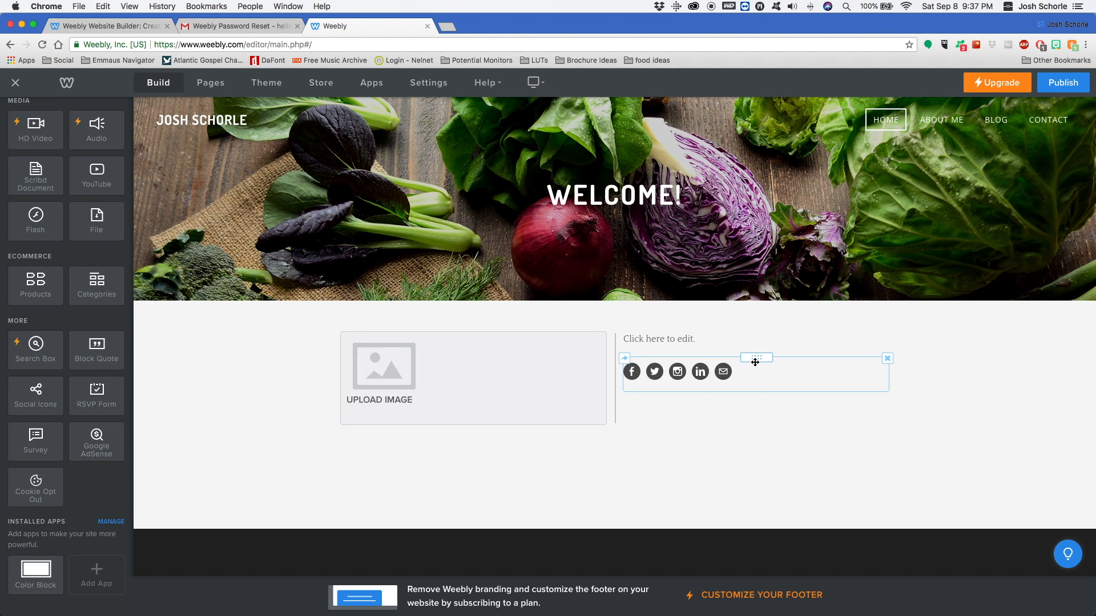
# Examine the active and inactive networks offered for the social icons
pyautogui.click(755, 376)
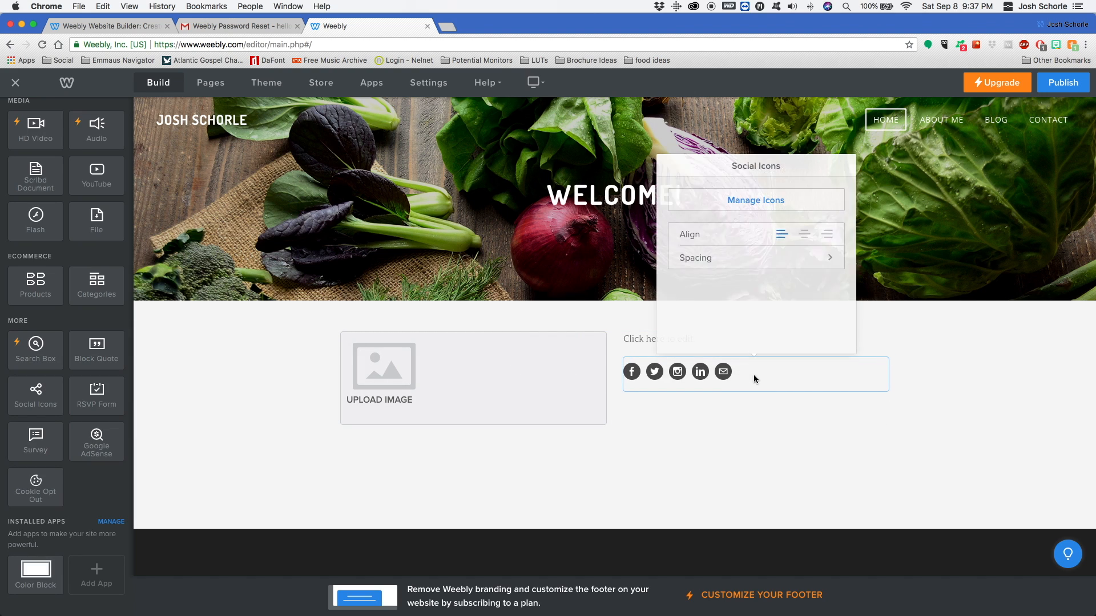
pyautogui.click(742, 196)
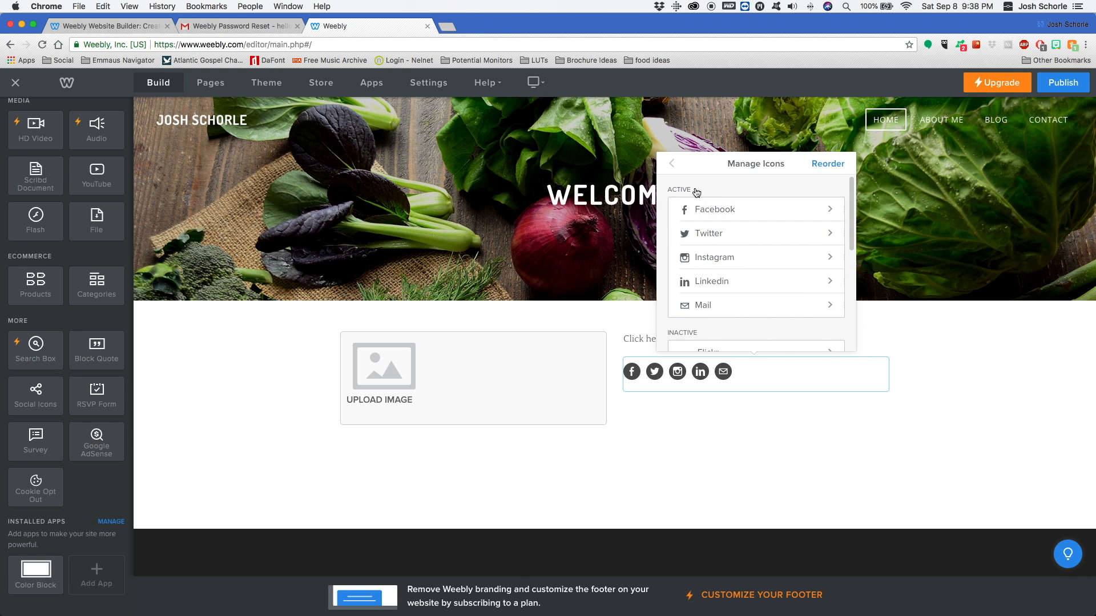
pyautogui.scroll(-5, 755, 248)
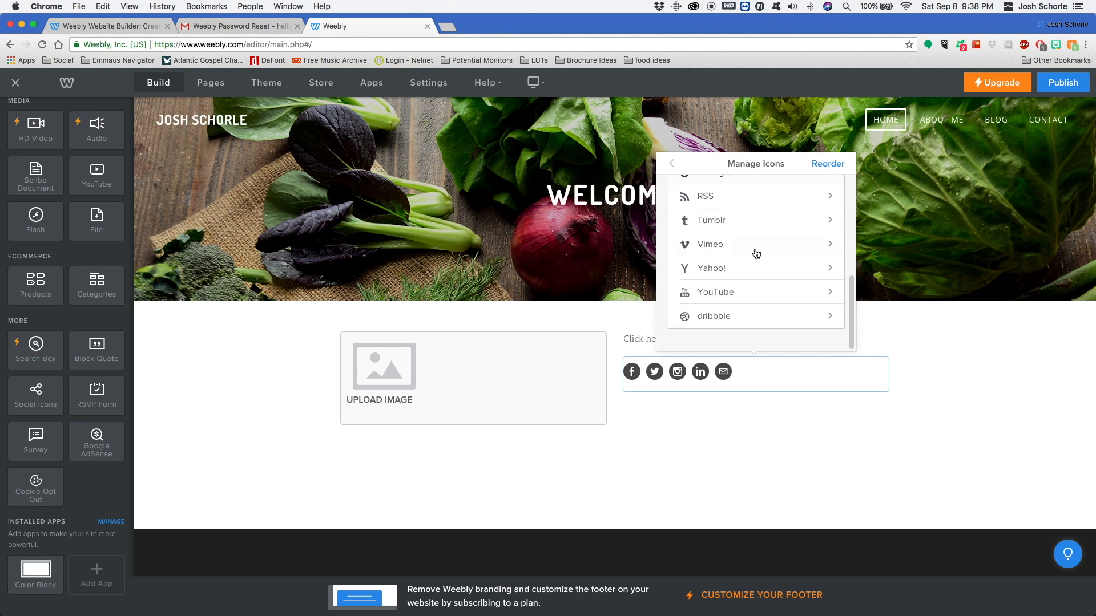
pyautogui.scroll(2, 756, 251)
pyautogui.click(649, 461)
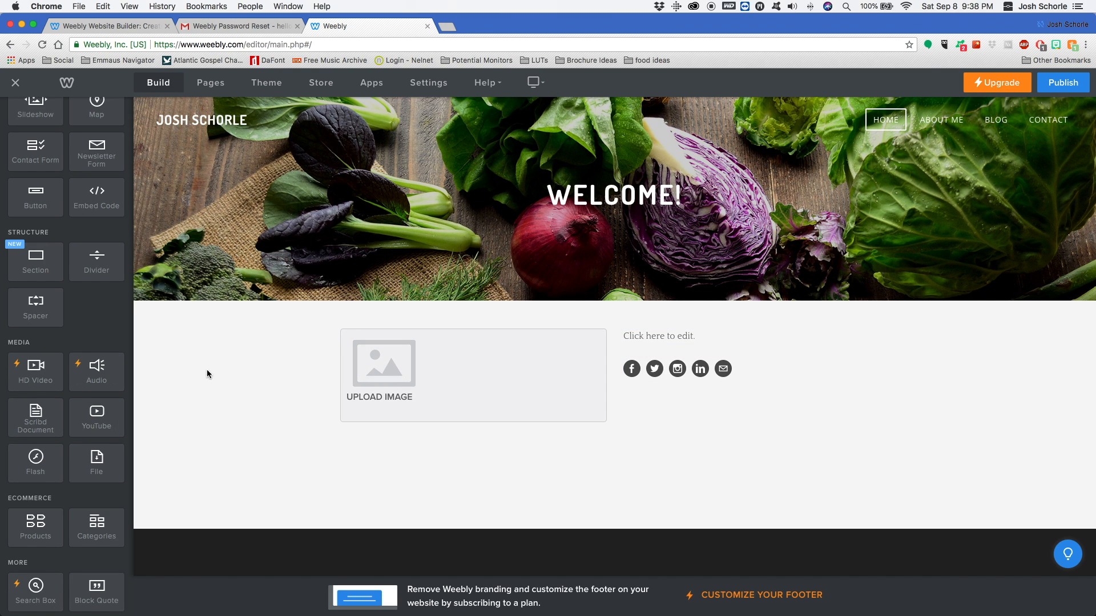
# Add a blank section below the image and text section, without applying a preset layout
pyautogui.scroll(3, 80, 411)
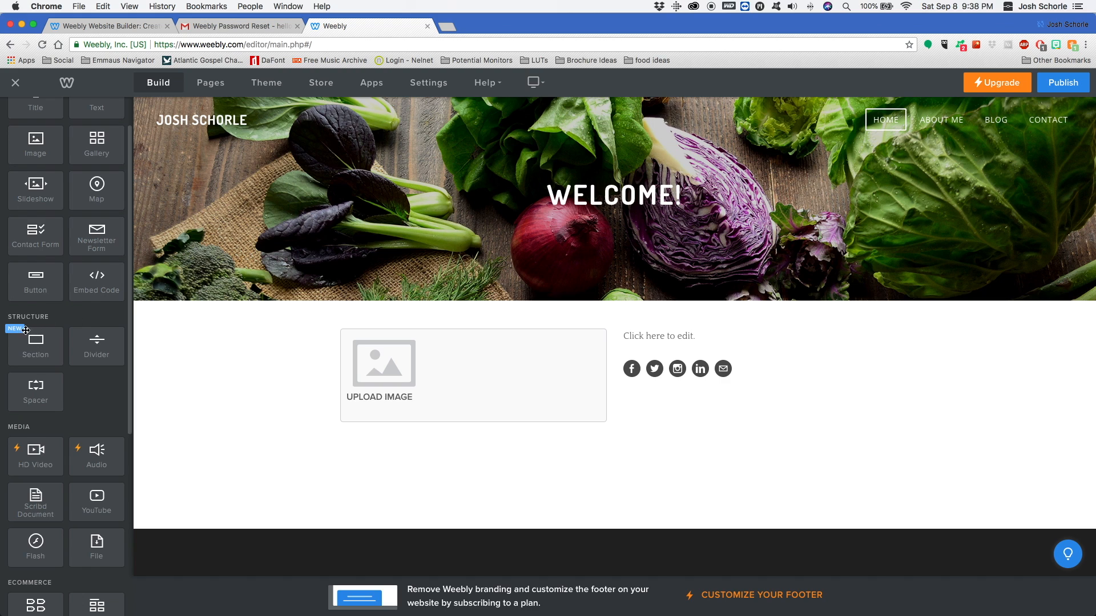
pyautogui.moveTo(35, 347); pyautogui.dragTo(498, 530)
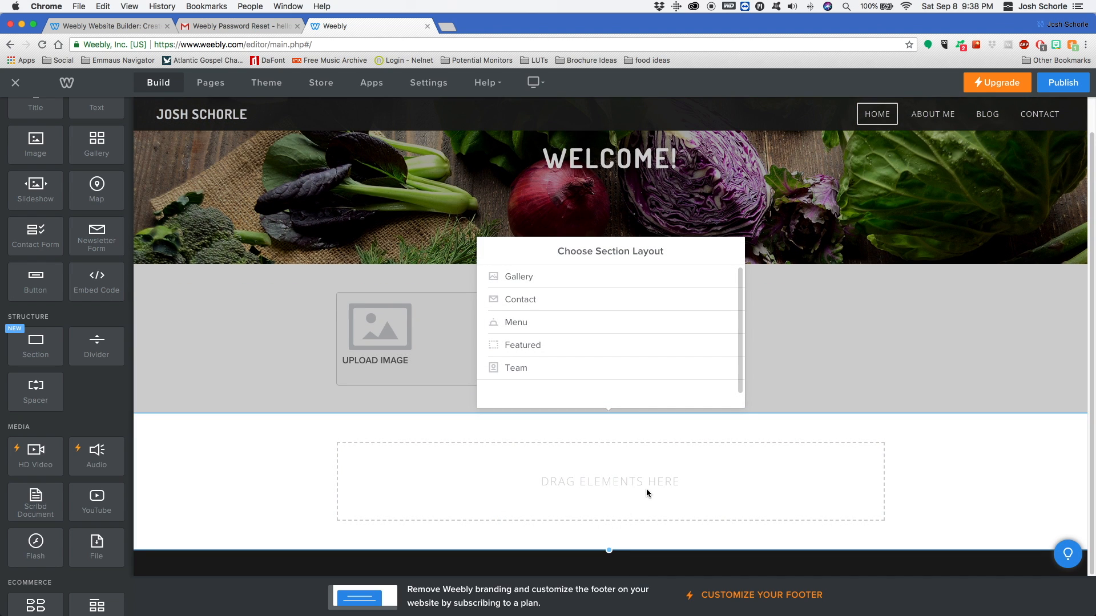
pyautogui.click(993, 459)
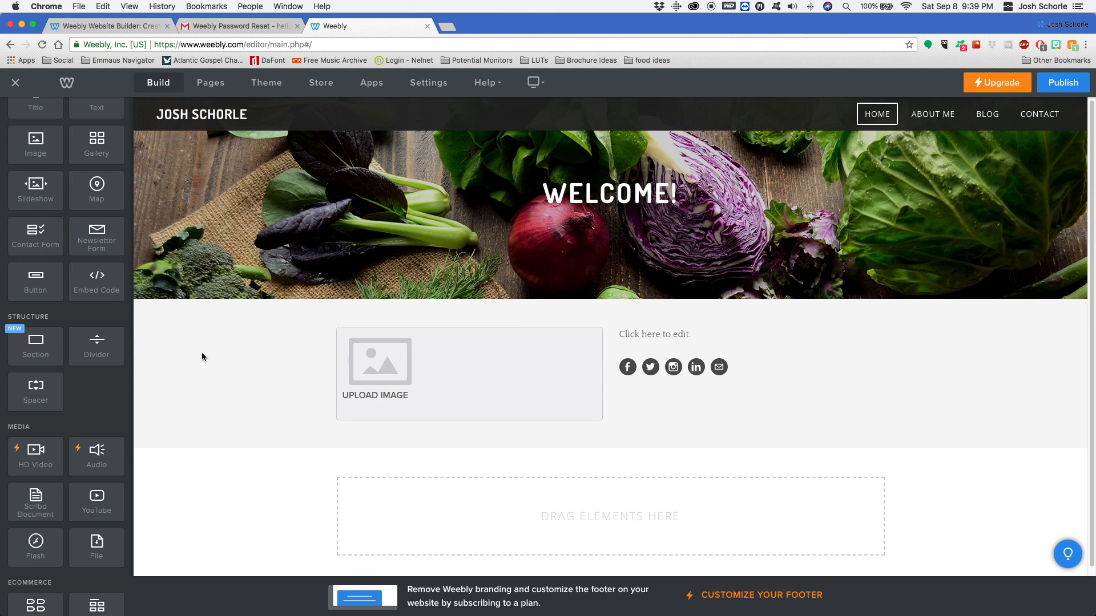
# Open the Contact page and add a contact form below the "Get in Touch" introduction text
pyautogui.moveTo(186, 133)
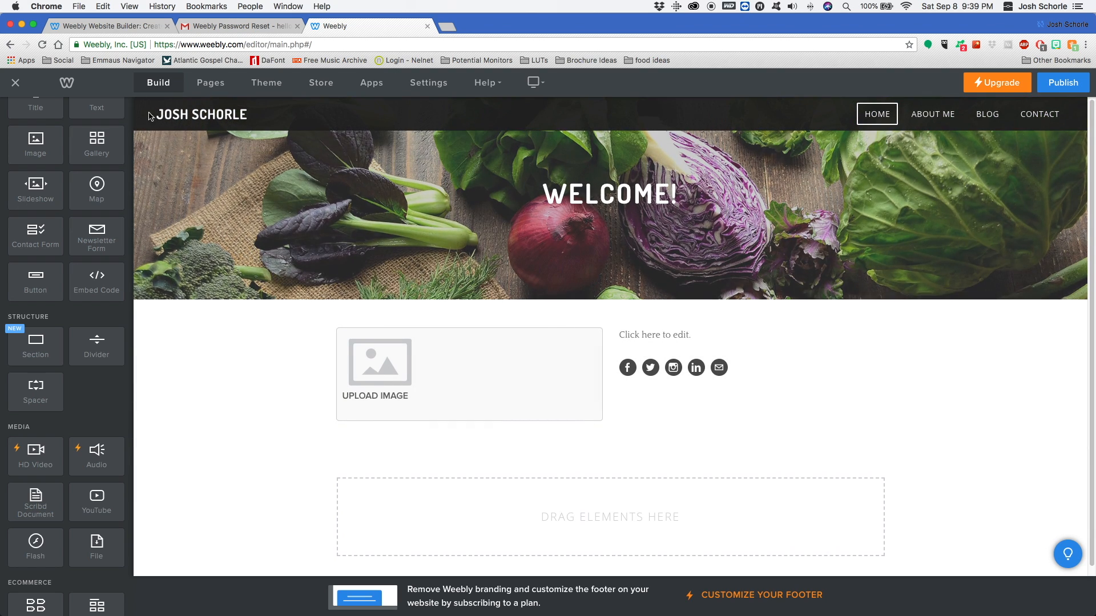
pyautogui.click(212, 85)
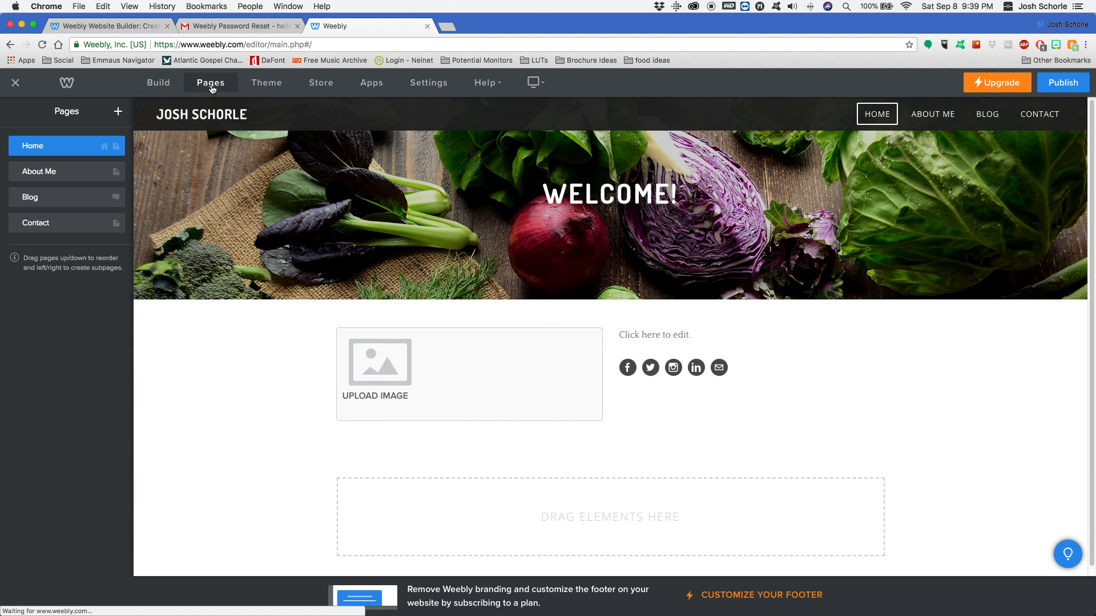
pyautogui.click(52, 229)
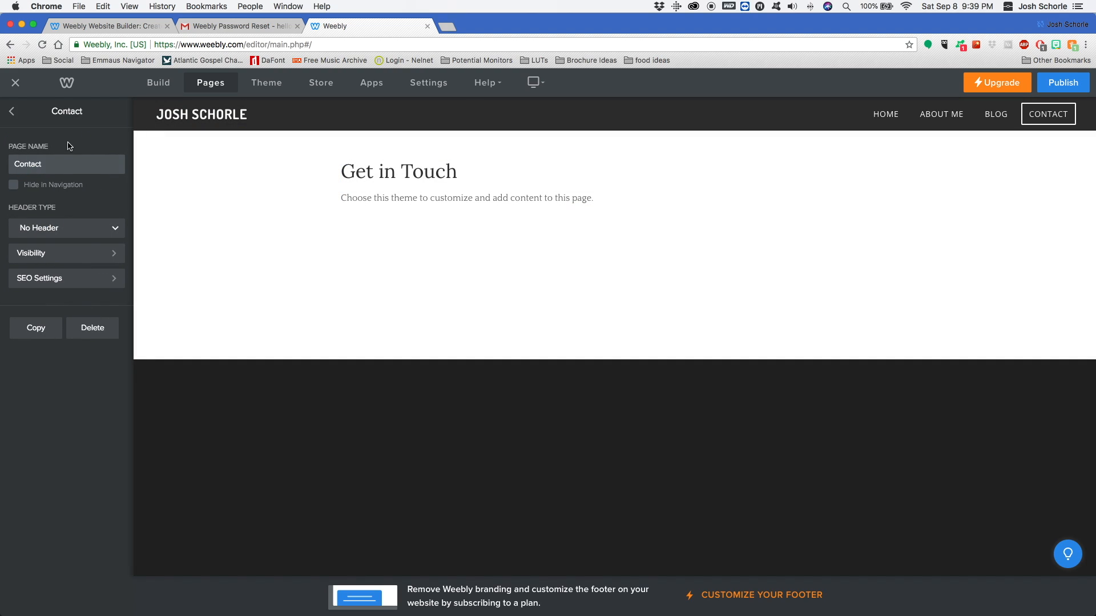
pyautogui.click(161, 83)
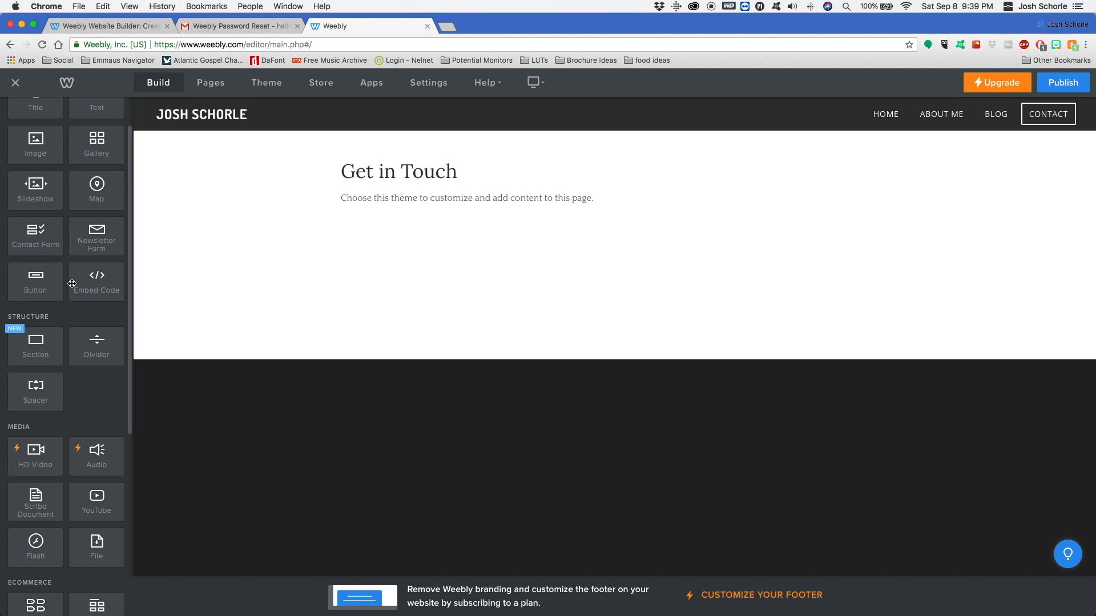
pyautogui.scroll(-10, 70, 285)
pyautogui.scroll(10, 34, 276)
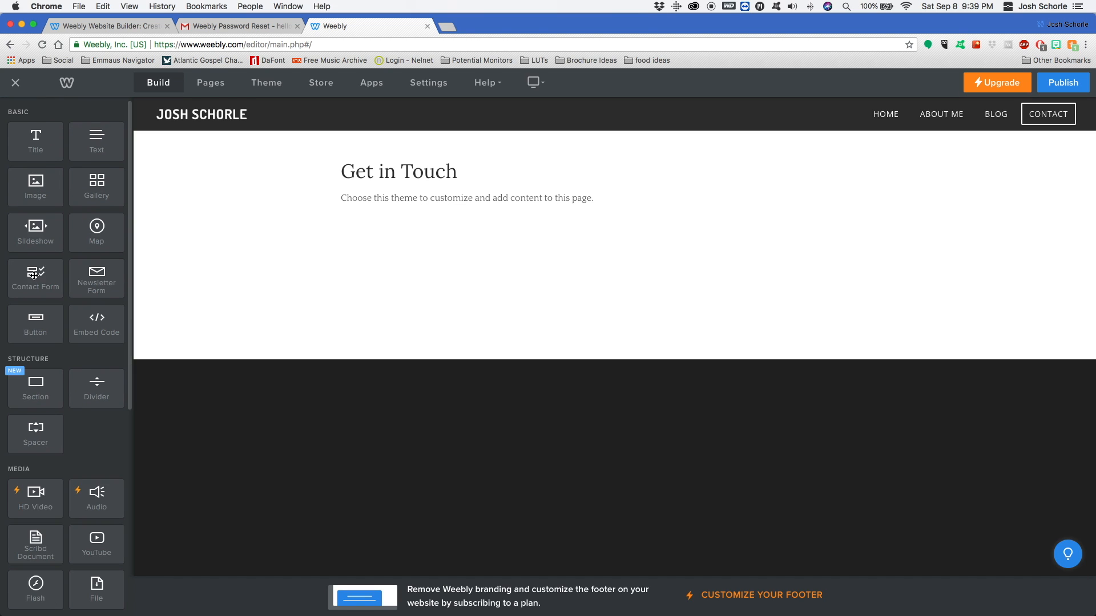
pyautogui.moveTo(34, 276); pyautogui.dragTo(457, 221)
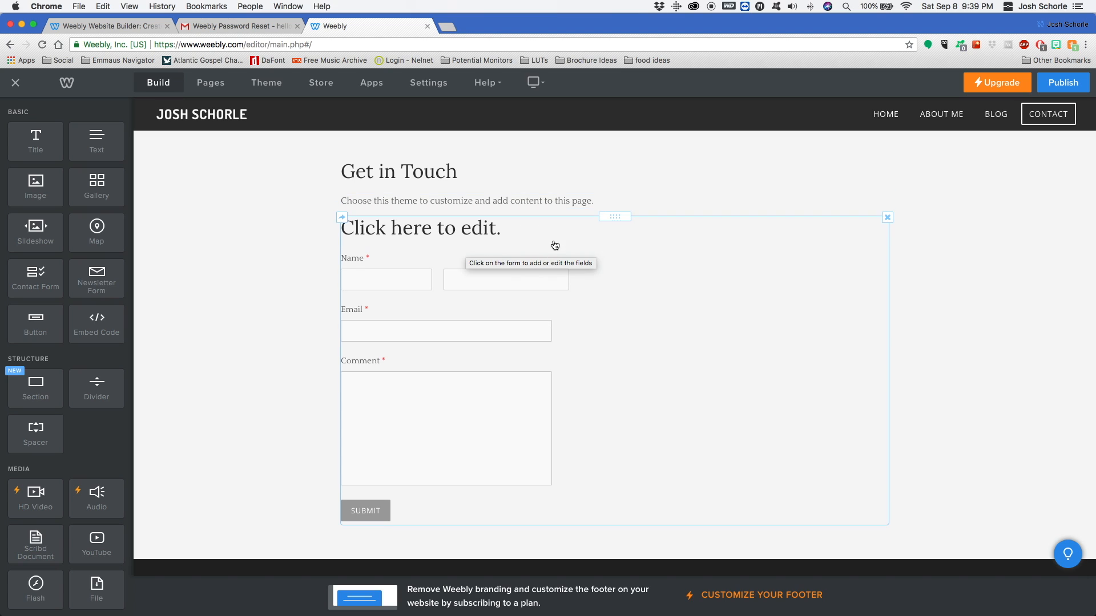
# Review the contact form's fields and form options, then save the form as it is
pyautogui.click(585, 249)
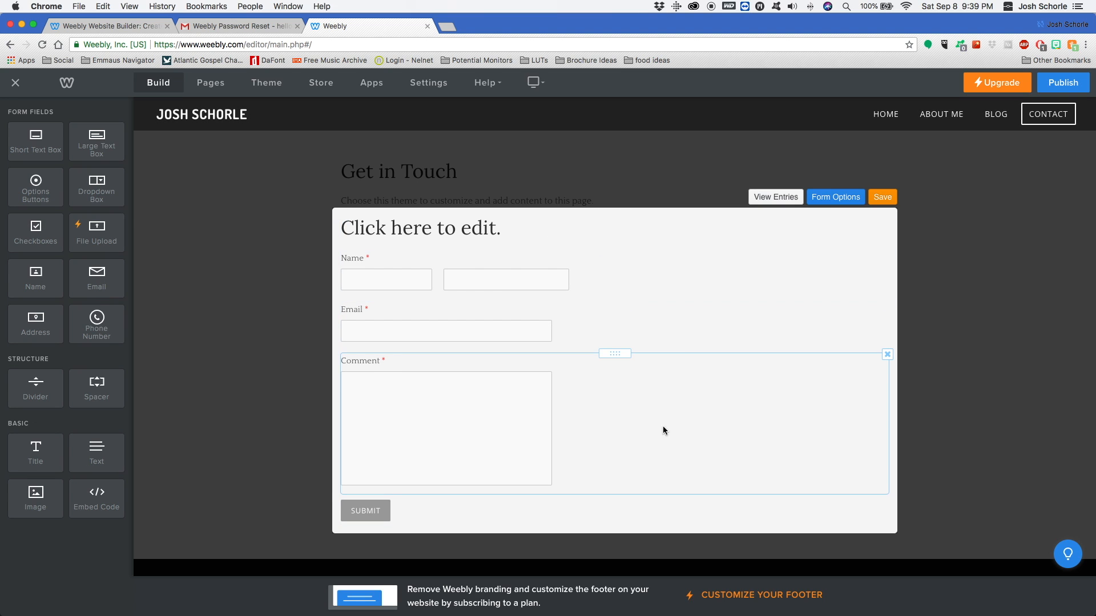
pyautogui.click(832, 200)
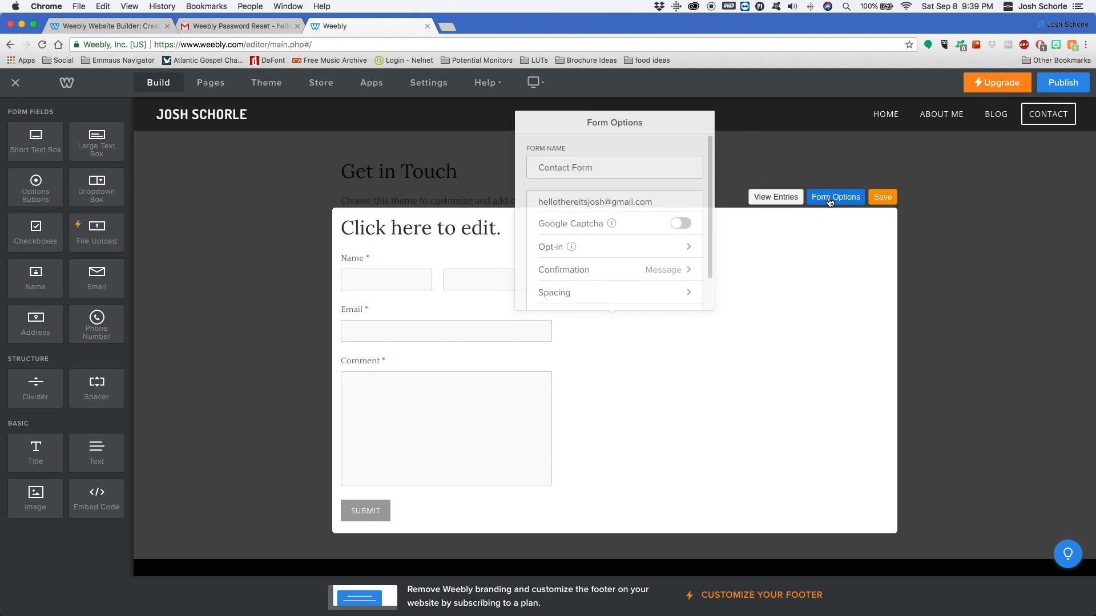
pyautogui.moveTo(706, 165); pyautogui.dragTo(705, 247)
pyautogui.click(408, 411)
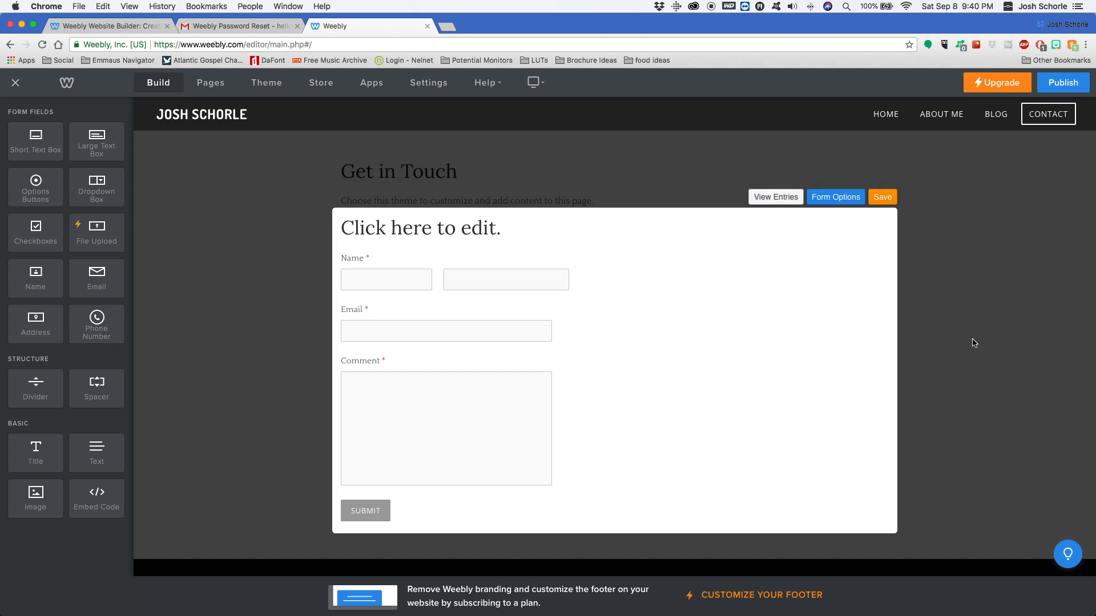
pyautogui.click(882, 196)
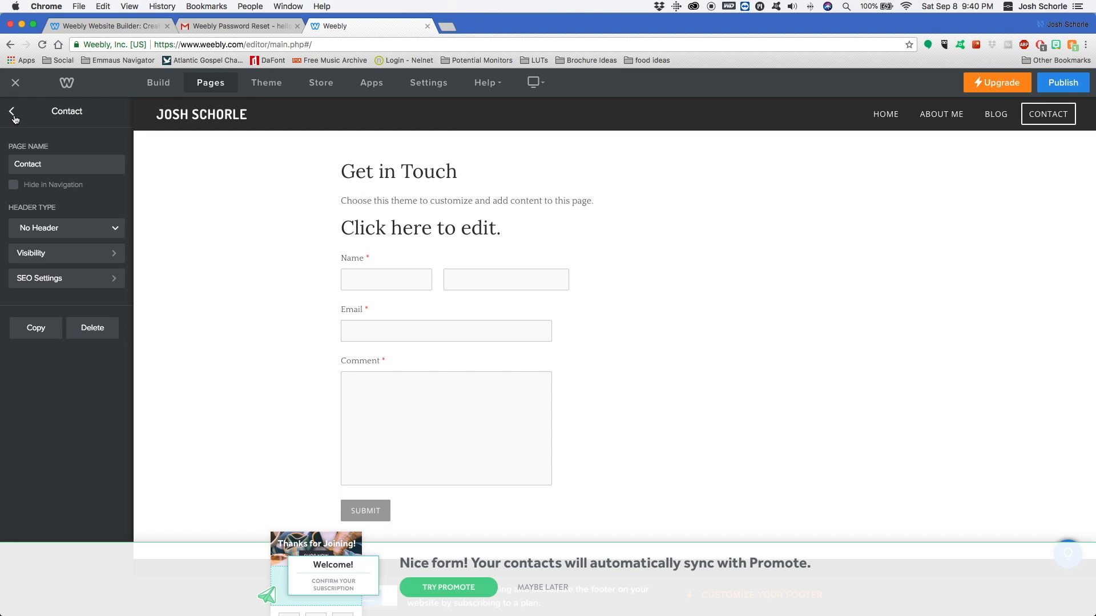
# View the Home and About Me pages in turn and return to the page list
pyautogui.click(13, 112)
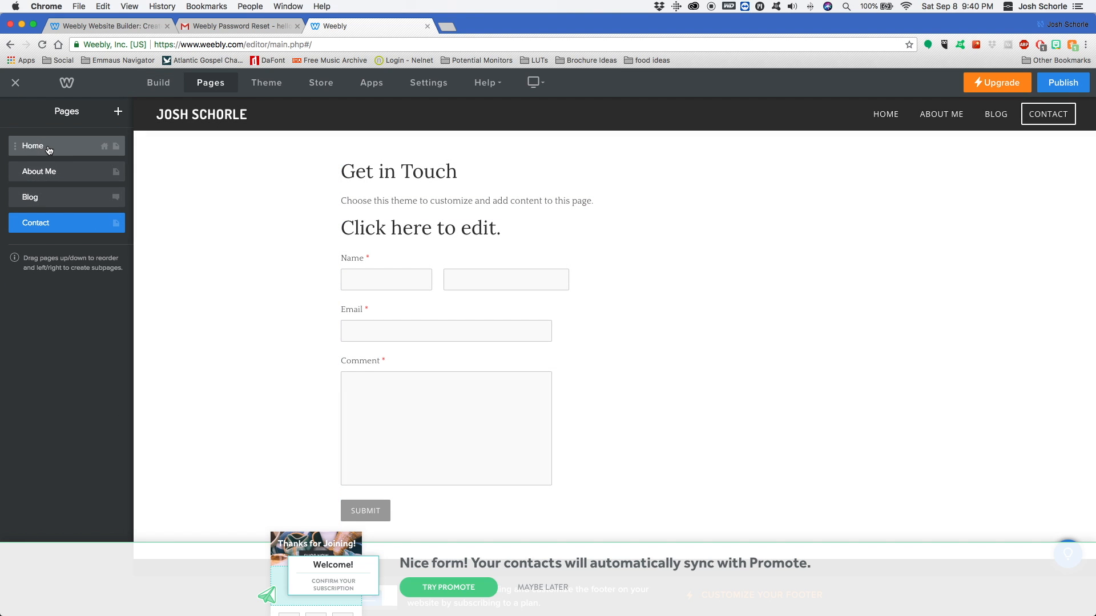
pyautogui.click(49, 147)
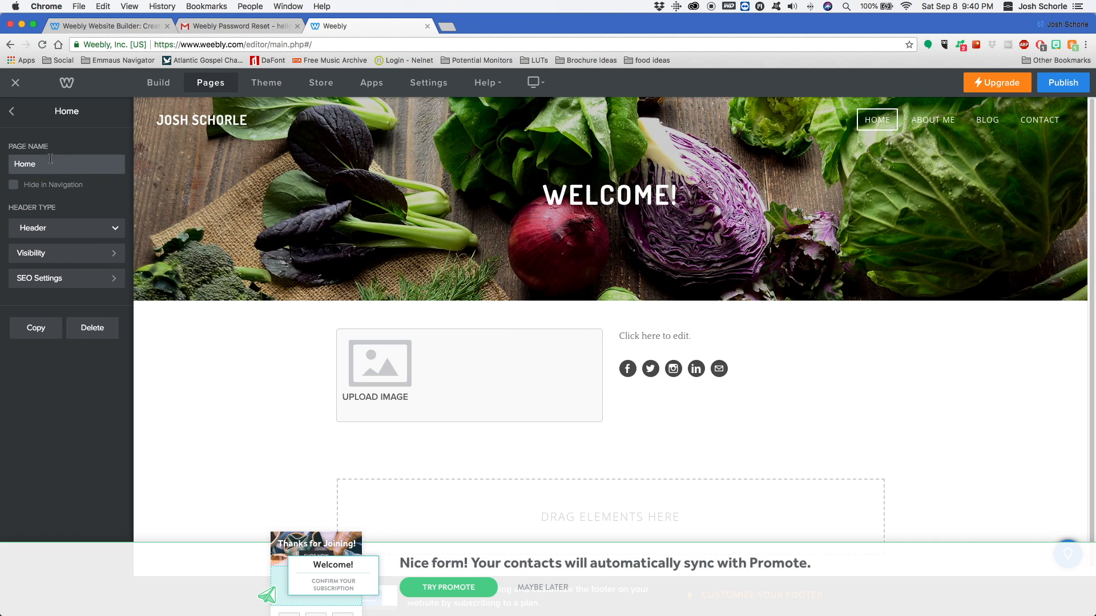
pyautogui.click(12, 112)
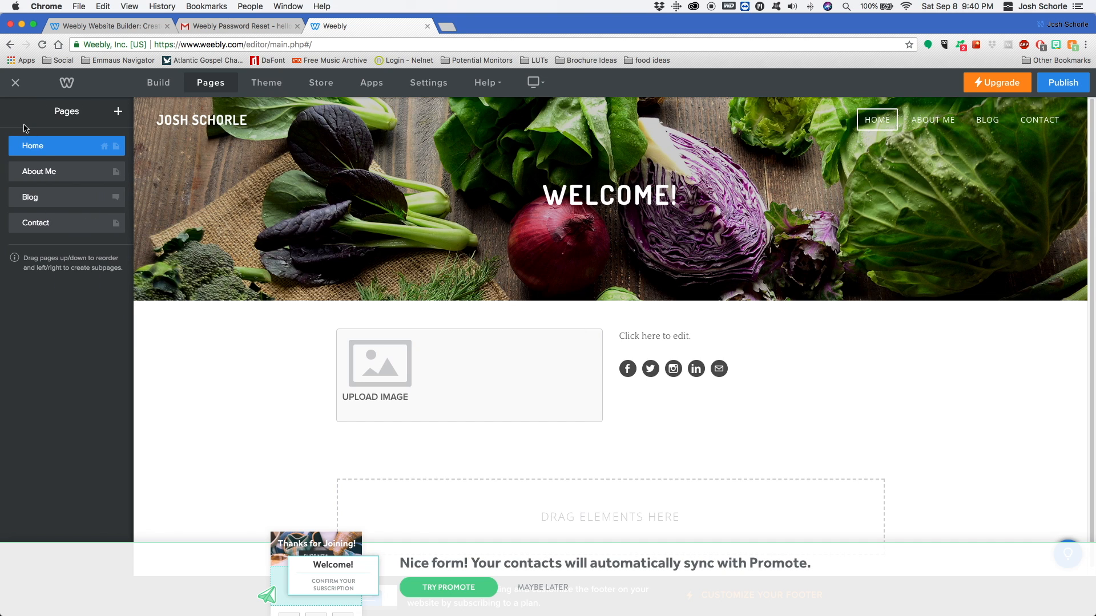
pyautogui.click(74, 178)
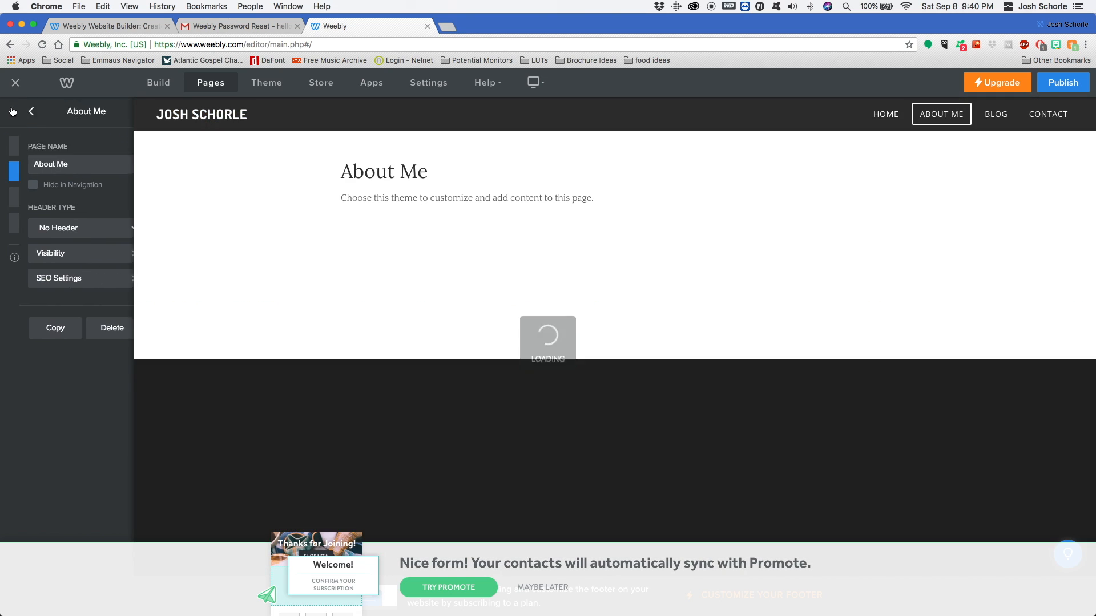
pyautogui.click(23, 118)
# Try moving the About Me page to different positions in the page order
pyautogui.moveTo(68, 170); pyautogui.dragTo(68, 154)
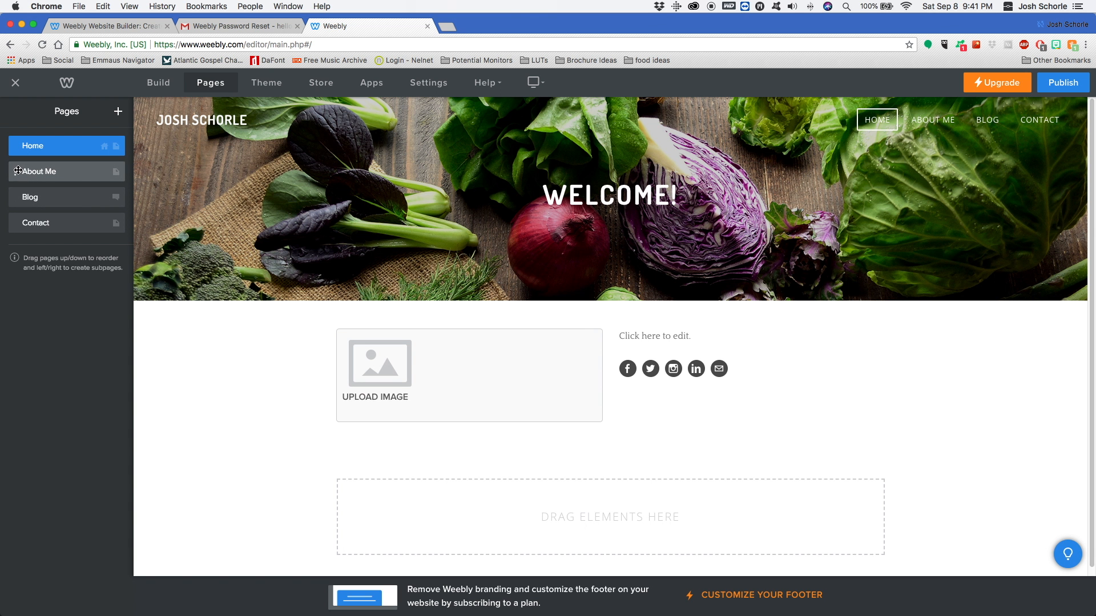
pyautogui.moveTo(19, 172); pyautogui.dragTo(43, 224)
pyautogui.click(36, 174)
pyautogui.click(44, 205)
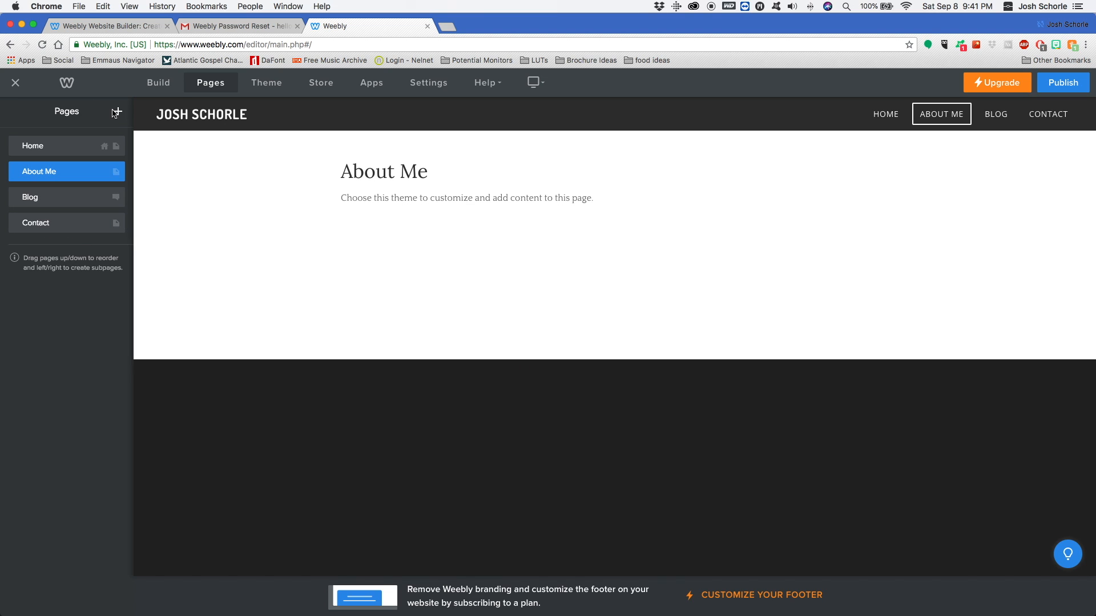
# View the page types that can be added to the site, then return to the page list
pyautogui.click(119, 113)
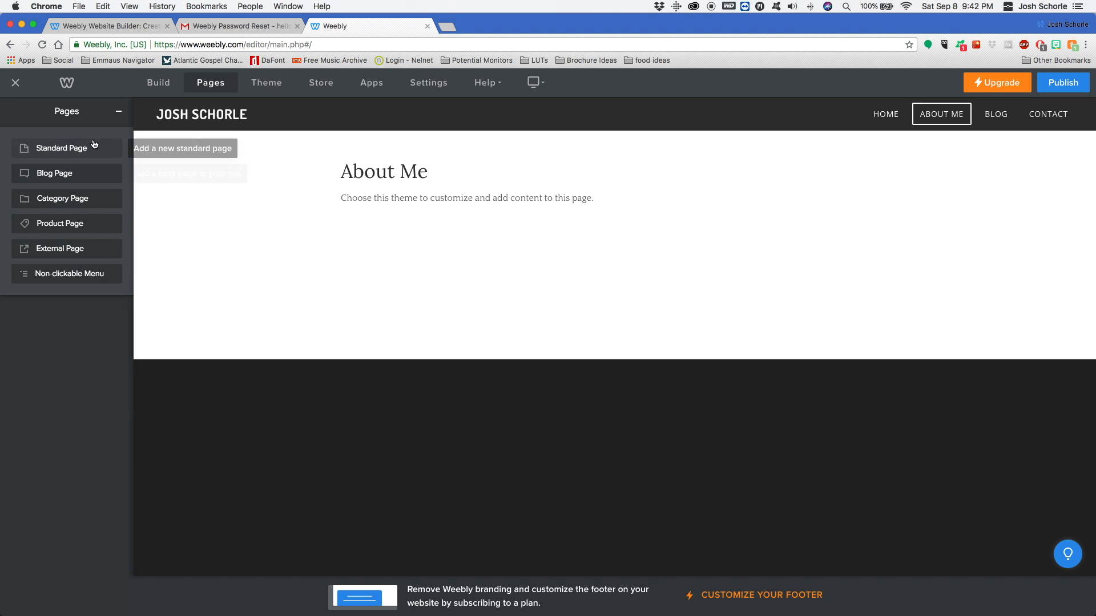
pyautogui.click(119, 112)
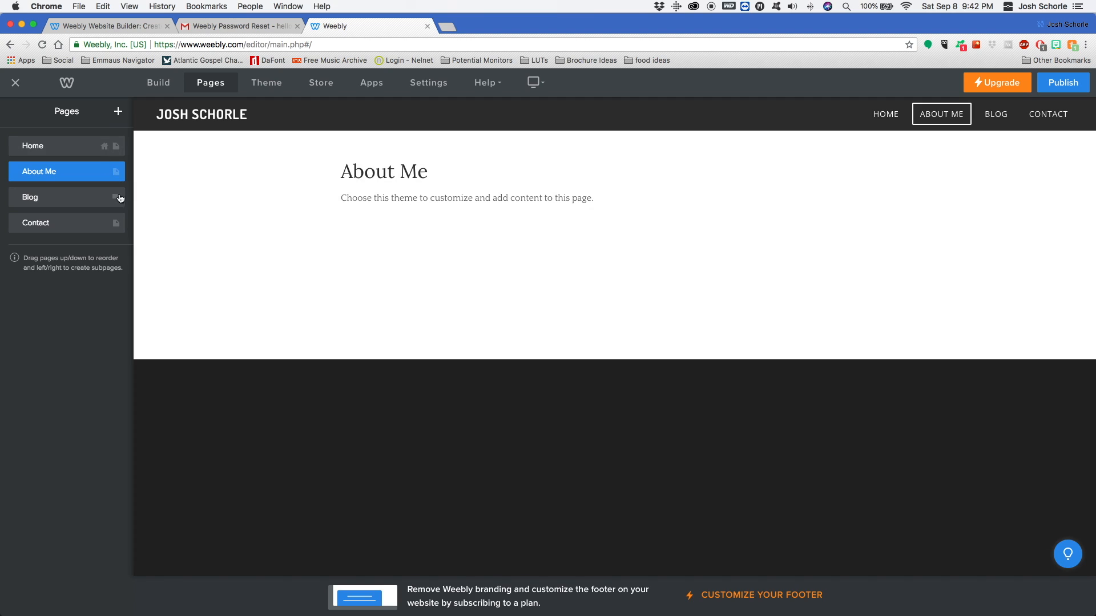
# On the Blog page, create a post titled "First Blog Post" with the text "This is not worth your time reading.... or watching.... maybe..... please subscribe! :)"
pyautogui.click(46, 198)
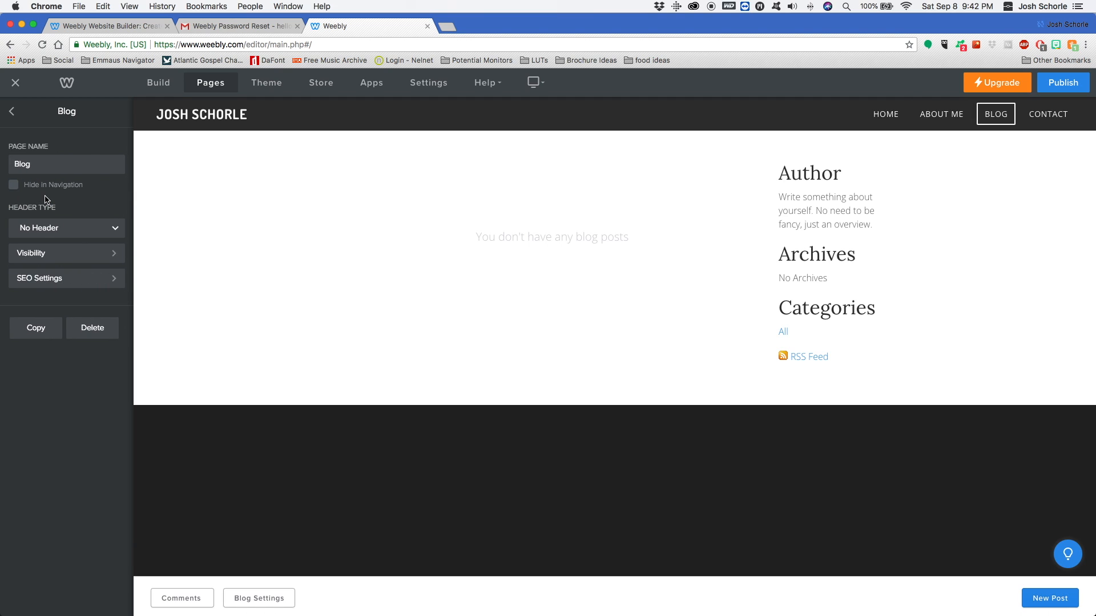
pyautogui.click(12, 111)
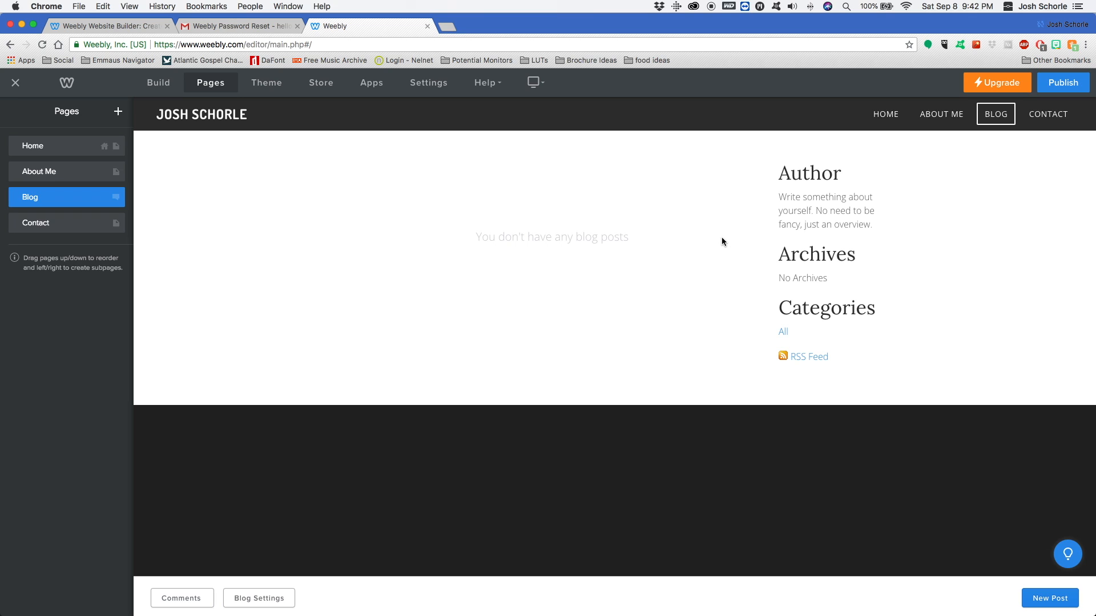
pyautogui.click(1049, 598)
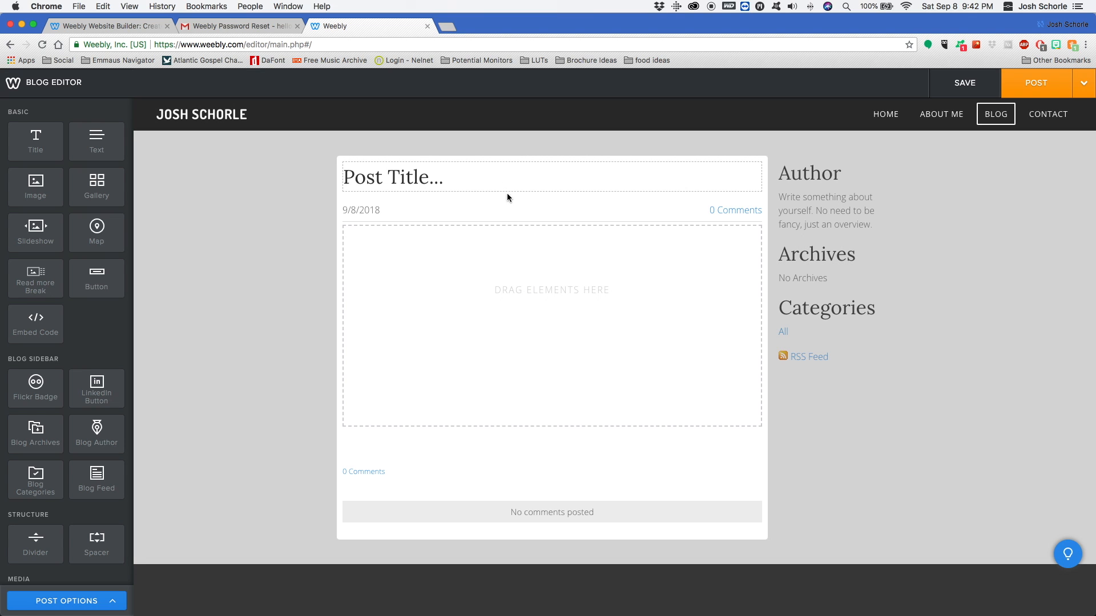
pyautogui.click(424, 174)
pyautogui.write('First Blog Post')
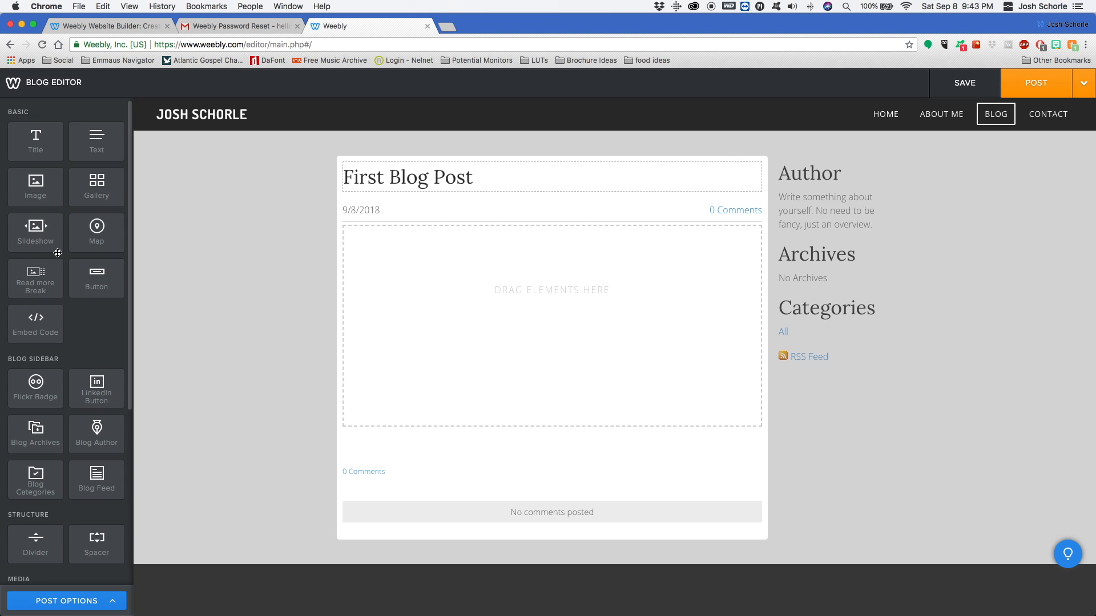
pyautogui.scroll(-6, 73, 401)
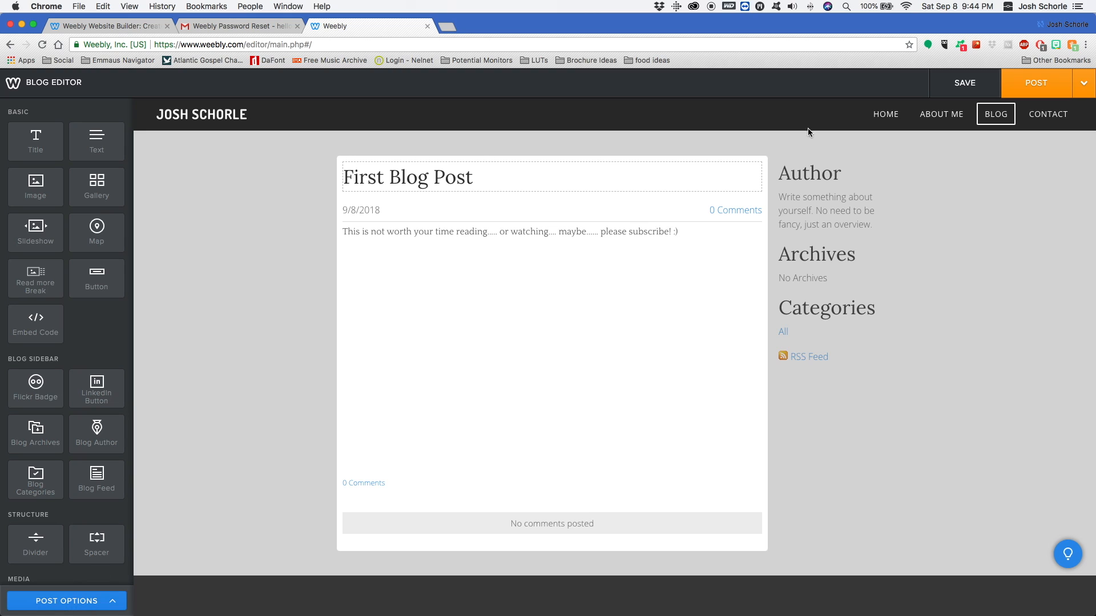
# Assign the category "First Post" in the post options and publish the blog post immediately with comments open
pyautogui.click(64, 608)
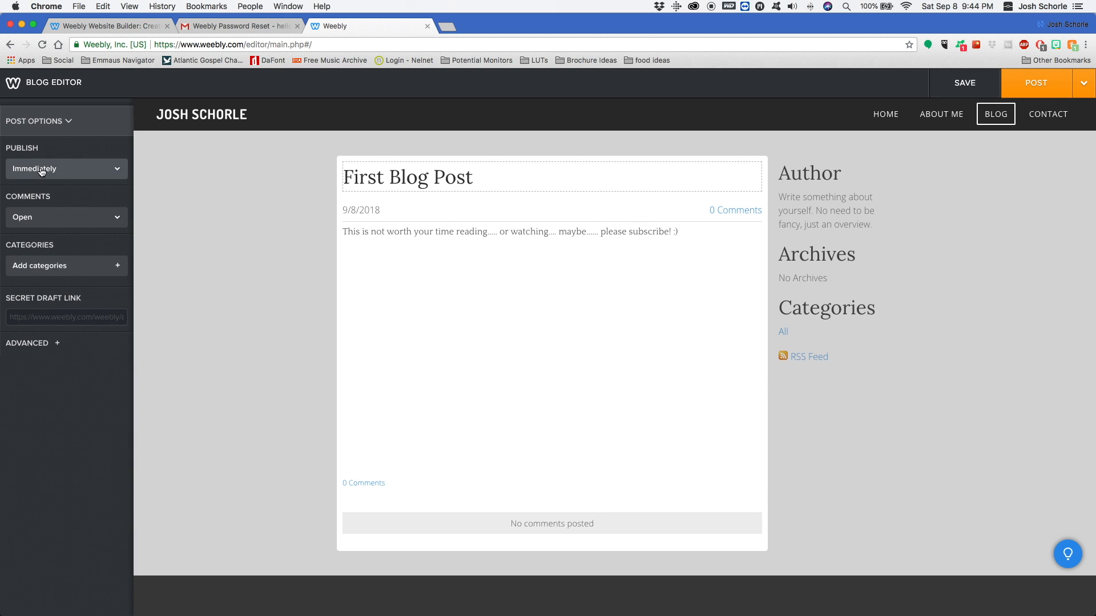
pyautogui.click(42, 170)
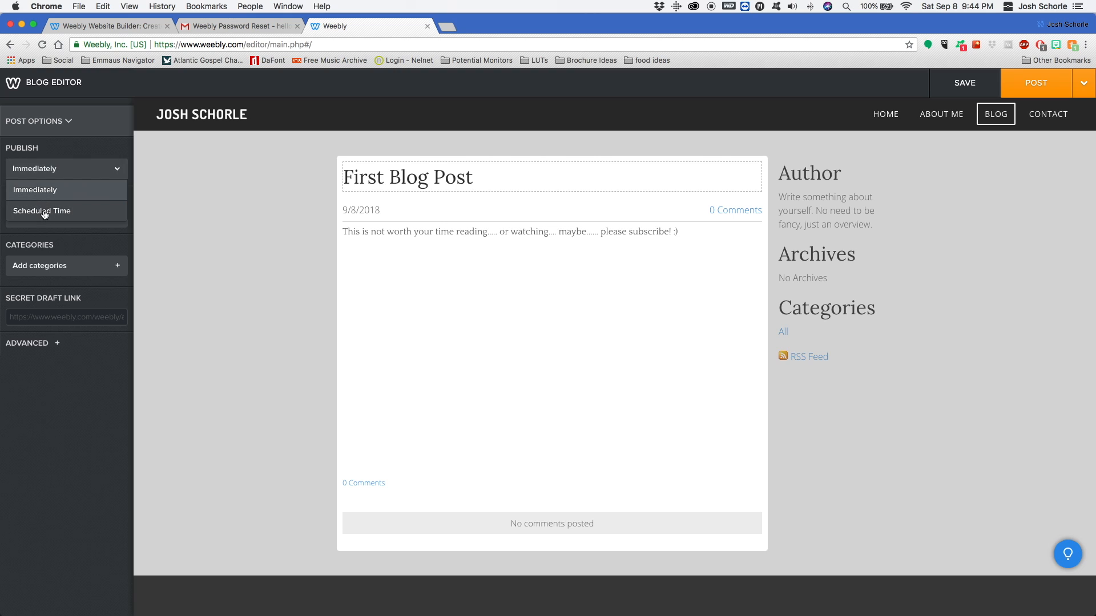
pyautogui.click(43, 169)
pyautogui.click(44, 220)
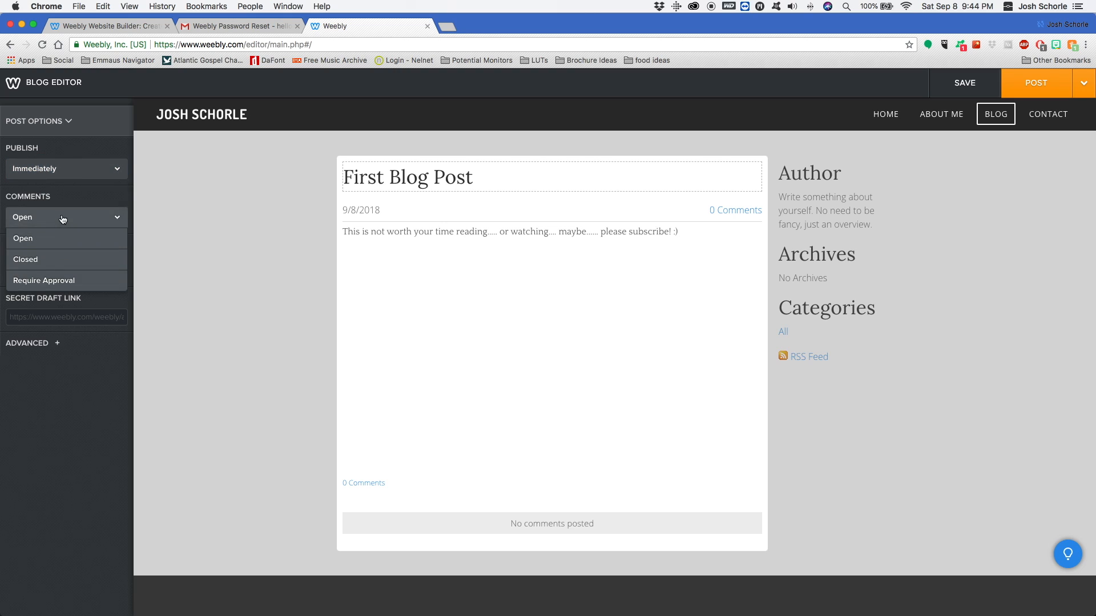
pyautogui.click(63, 217)
pyautogui.click(67, 269)
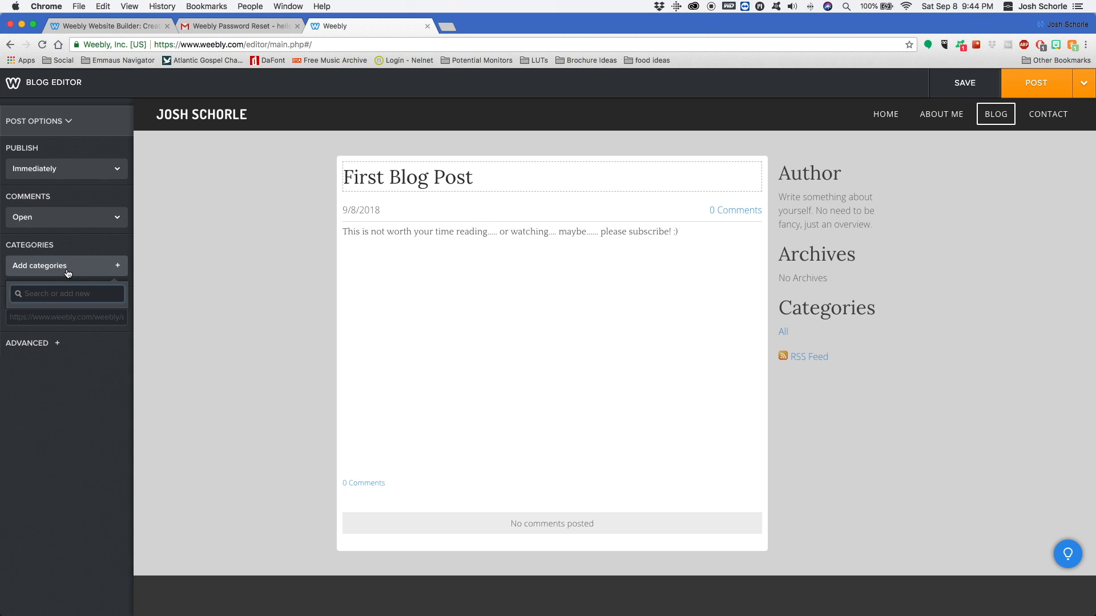
pyautogui.click(70, 122)
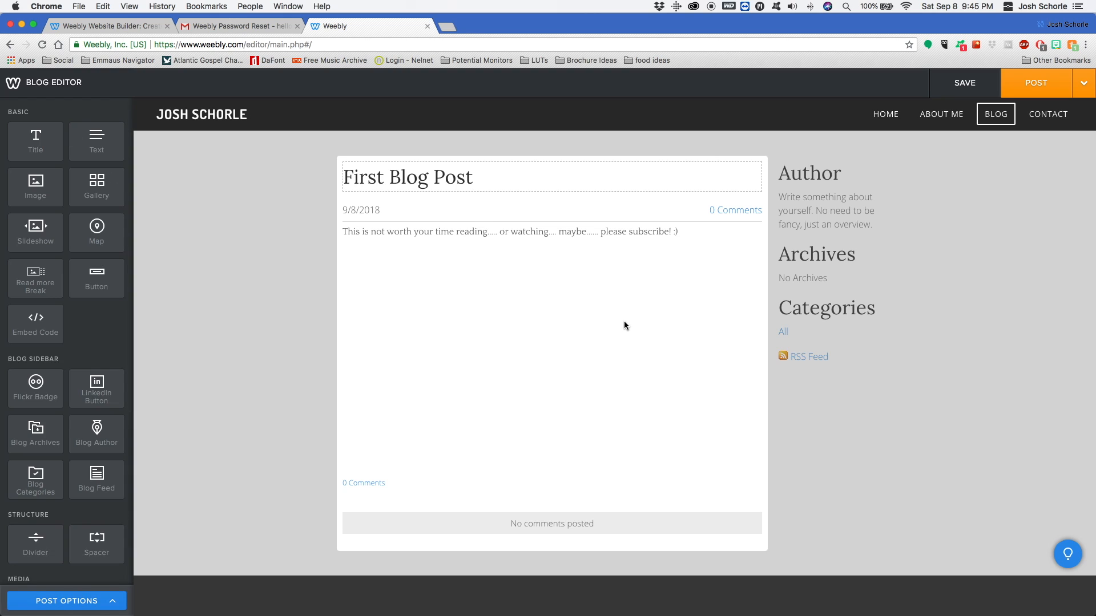
pyautogui.click(1026, 86)
pyautogui.click(680, 438)
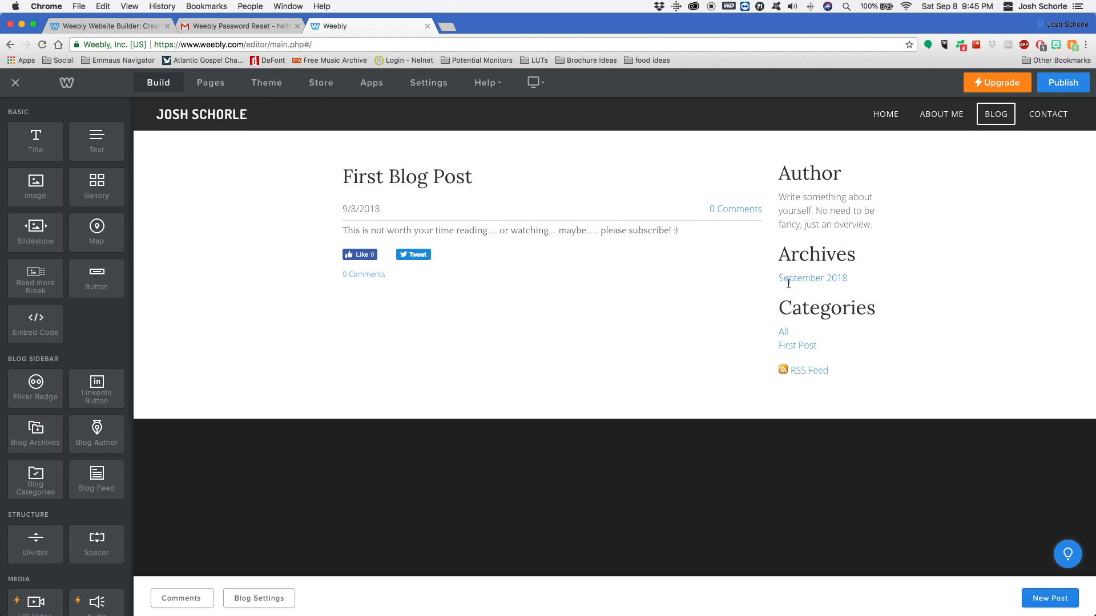
# Add an image placeholder with a button beneath it at the start of the blog sidebar, above the Author heading
pyautogui.click(36, 194)
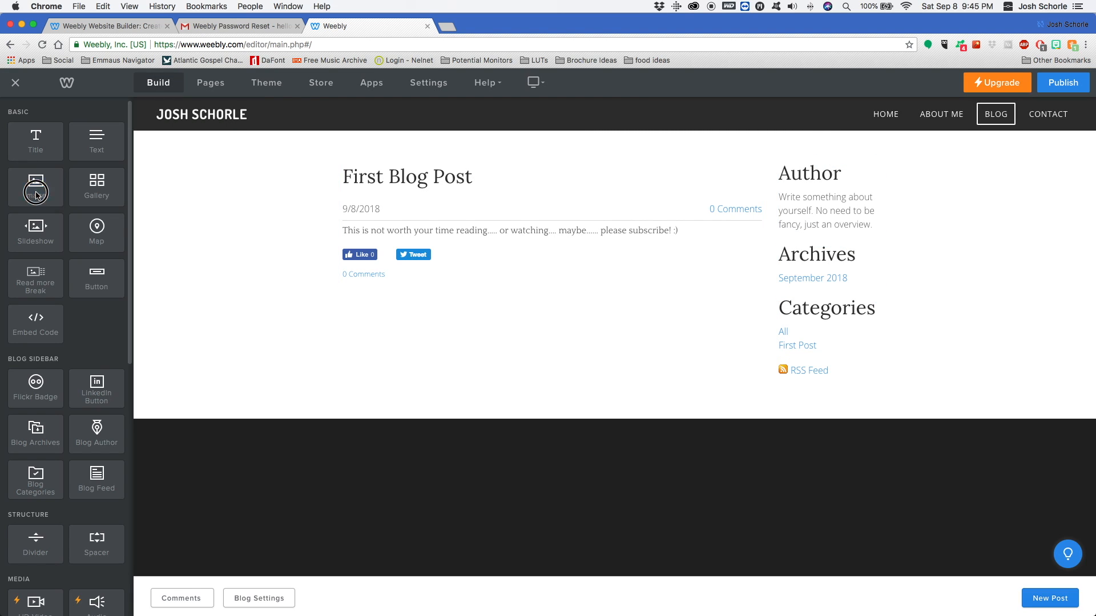
pyautogui.moveTo(36, 195); pyautogui.dragTo(815, 176)
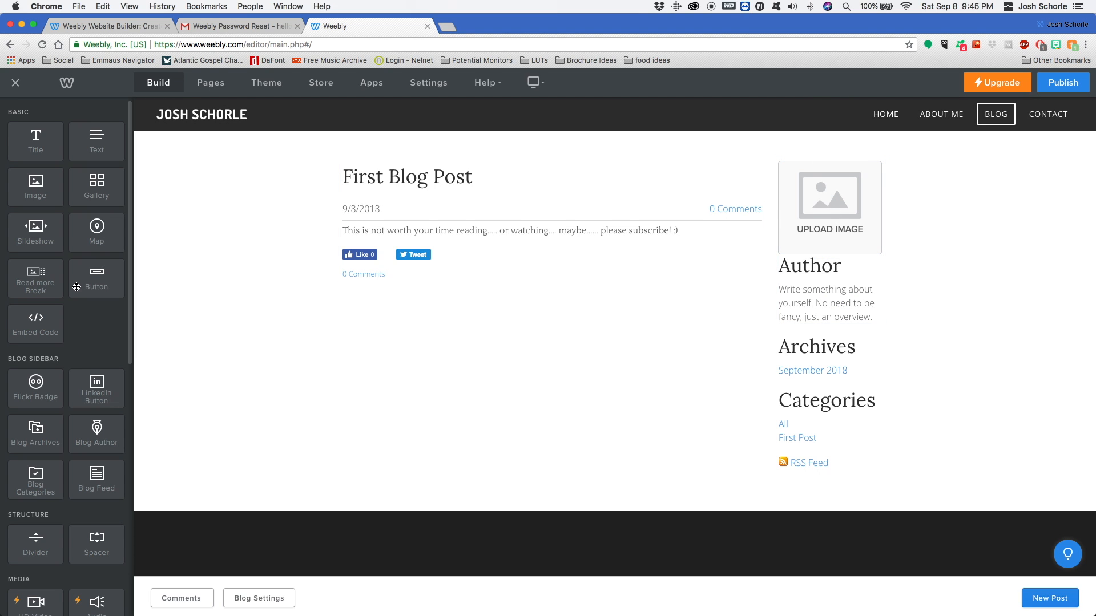
pyautogui.moveTo(76, 287); pyautogui.dragTo(882, 404)
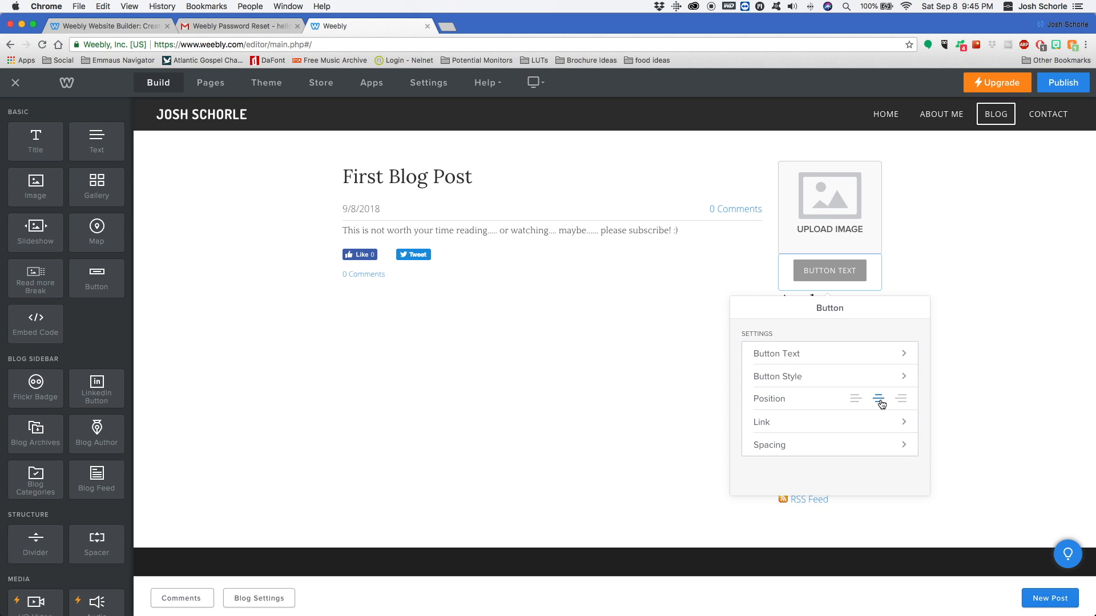
# Try the available styles on the sidebar button and apply the large outlined one
pyautogui.click(816, 380)
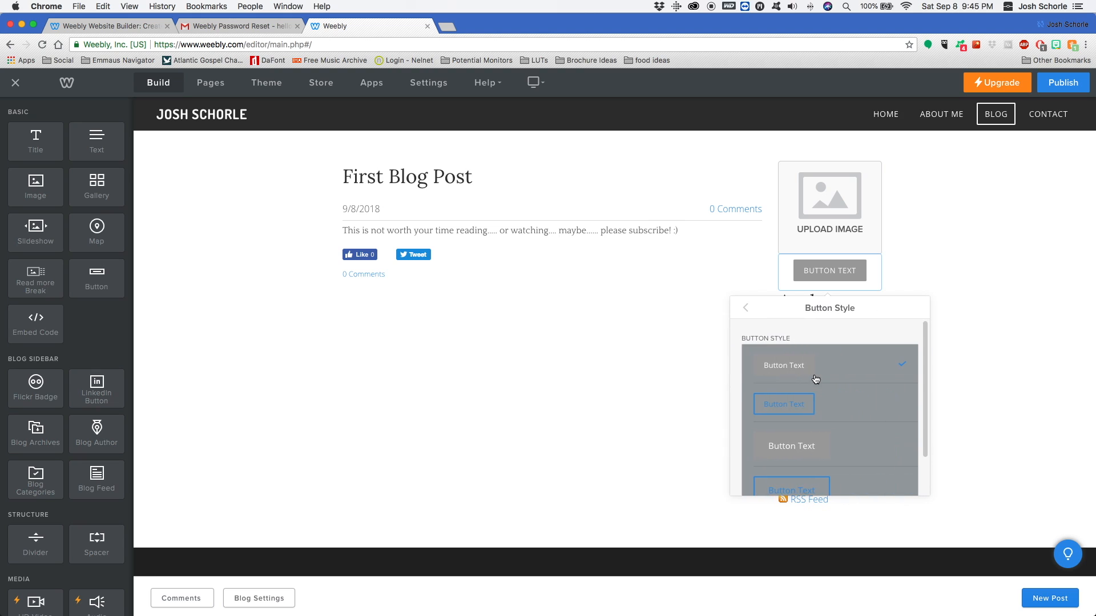
pyautogui.click(805, 407)
pyautogui.click(818, 442)
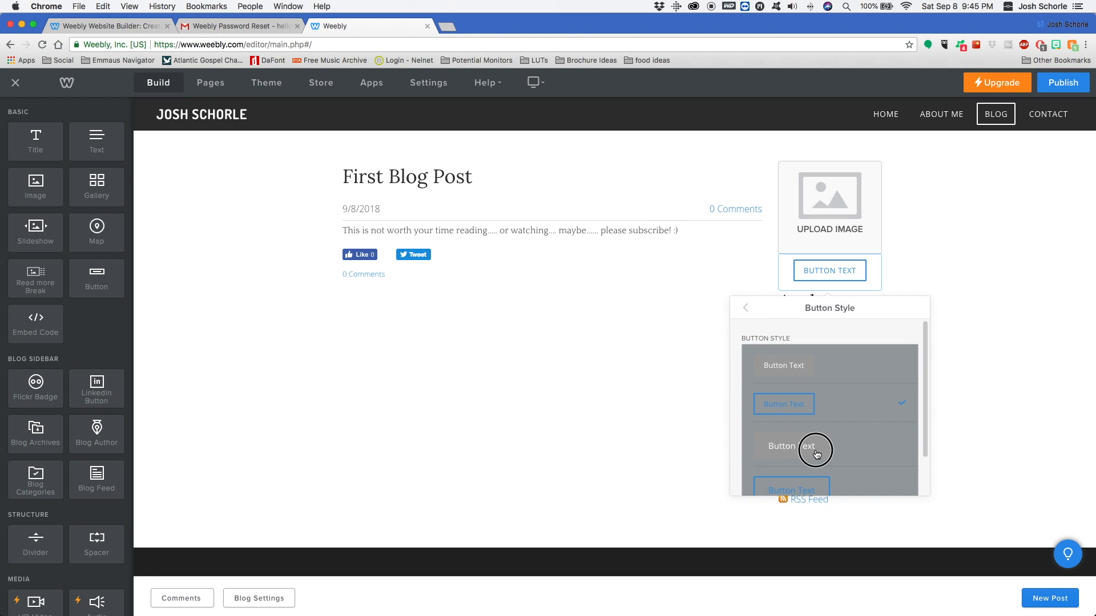
pyautogui.click(822, 489)
pyautogui.scroll(-2, 834, 443)
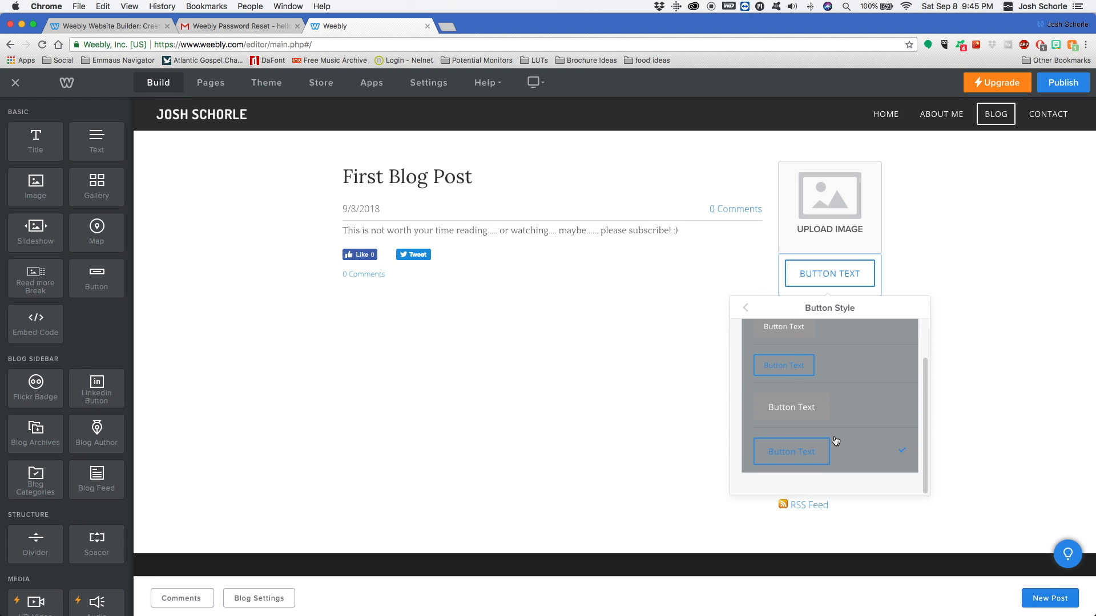
pyautogui.scroll(2, 818, 424)
pyautogui.click(746, 307)
# Set the sidebar button's top and bottom margins to 0
pyautogui.click(768, 446)
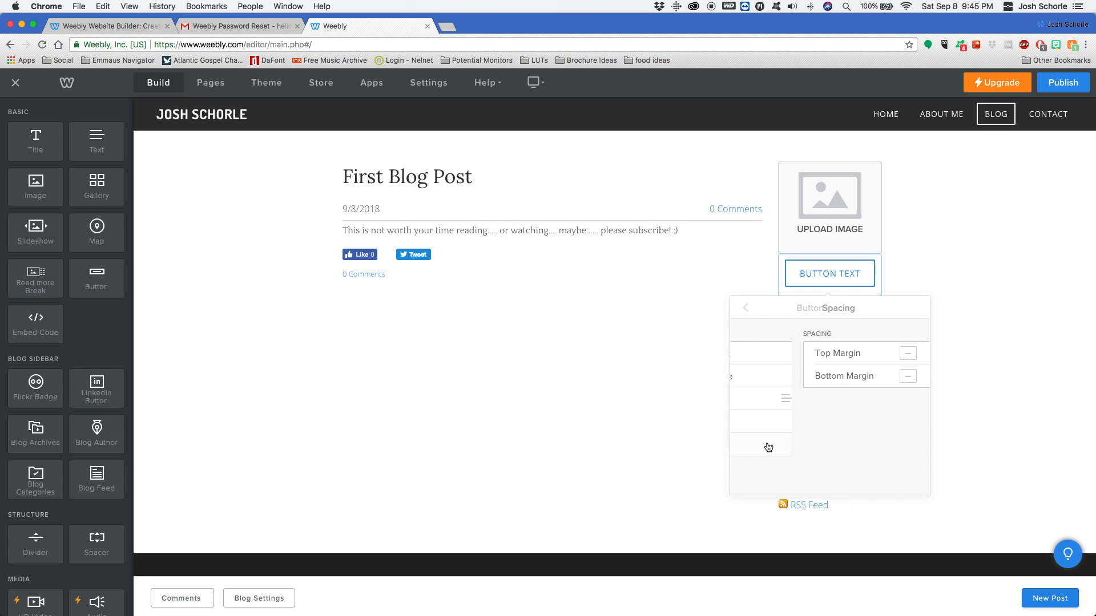
pyautogui.click(844, 354)
pyautogui.click(846, 376)
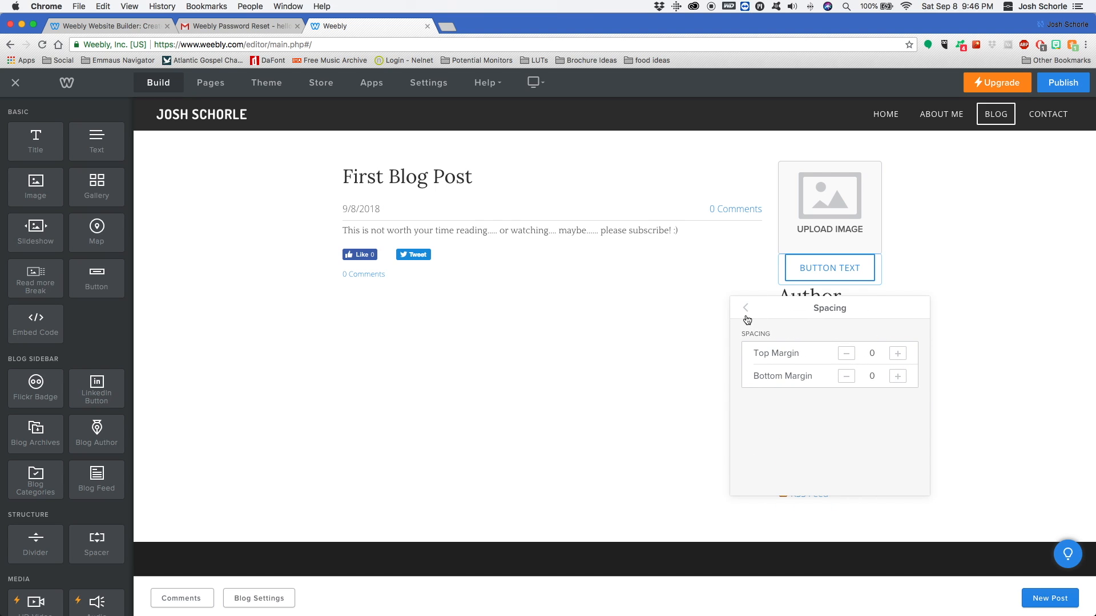
pyautogui.click(746, 308)
pyautogui.click(949, 369)
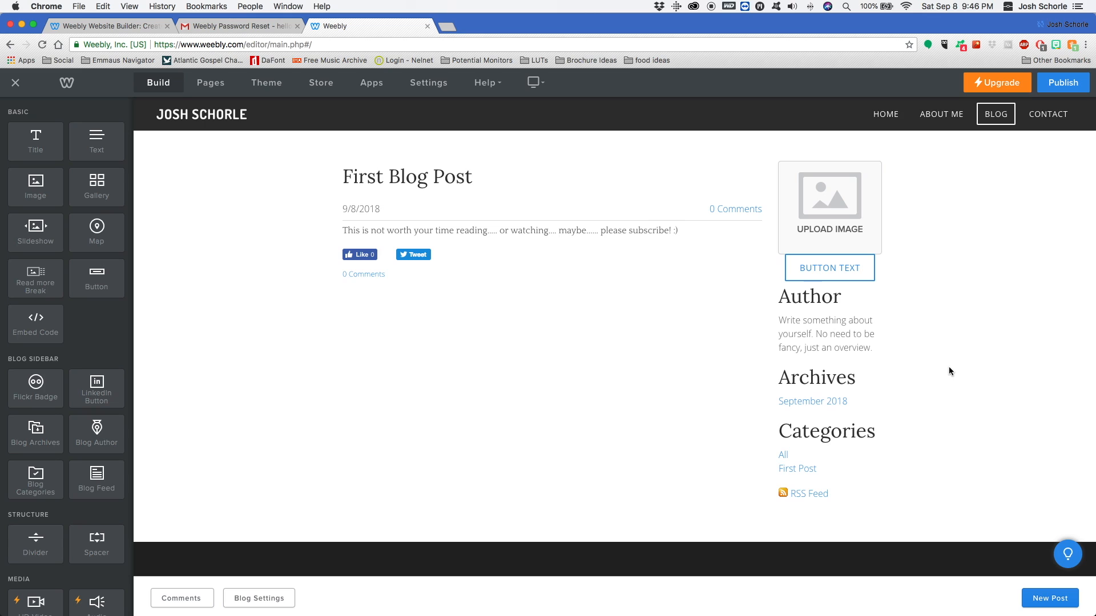
# View the theme gallery, then close it without choosing another theme
pyautogui.click(268, 85)
pyautogui.click(47, 146)
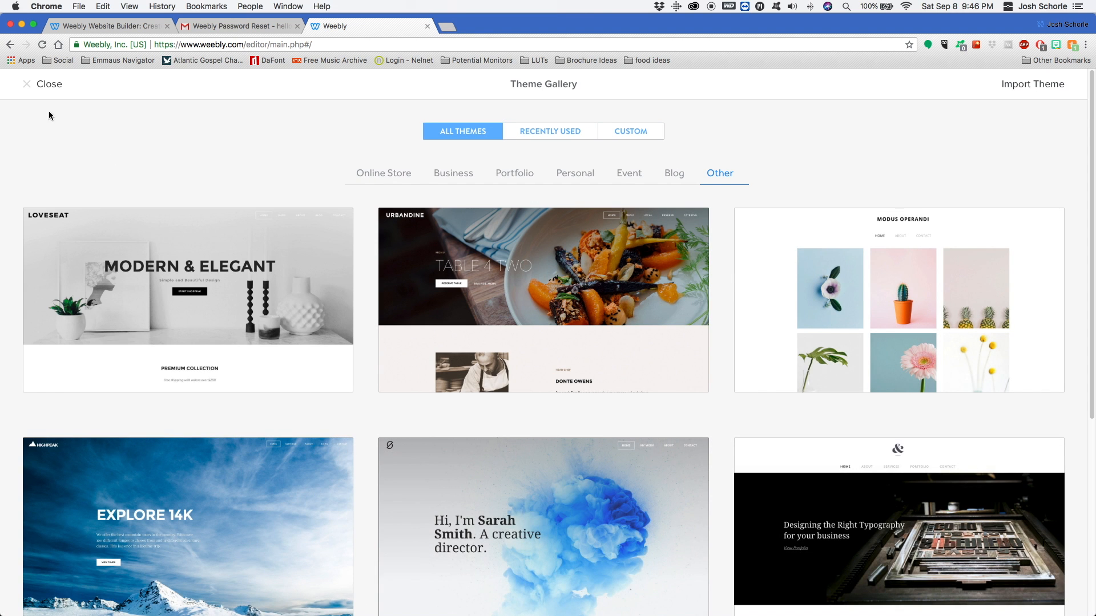
pyautogui.click(28, 87)
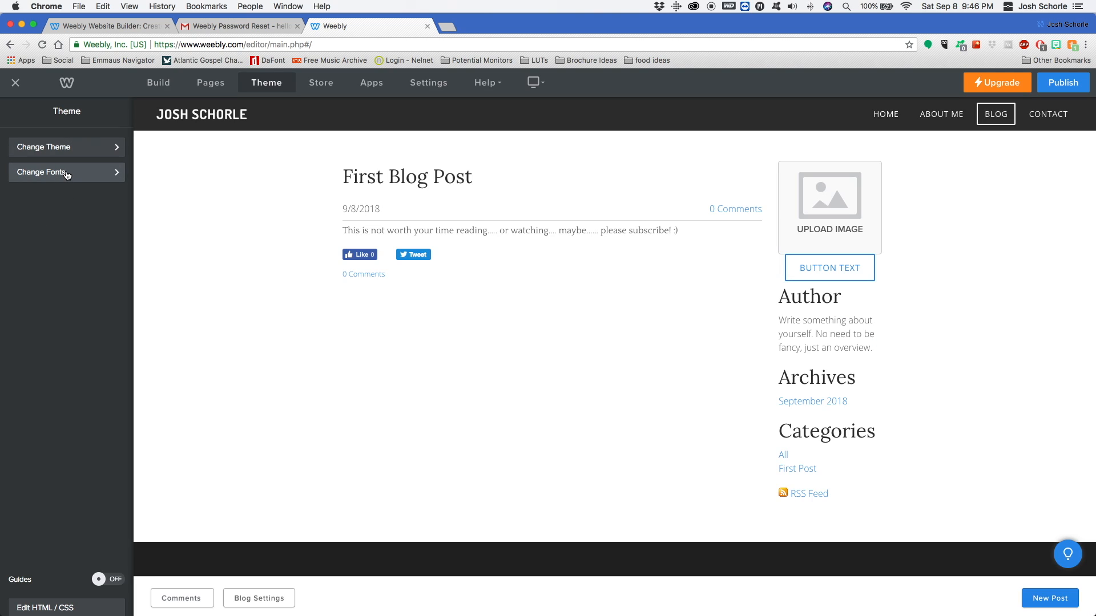
# On the Home page, change the headline font to Luckiest Guy in the theme's font options
pyautogui.click(884, 117)
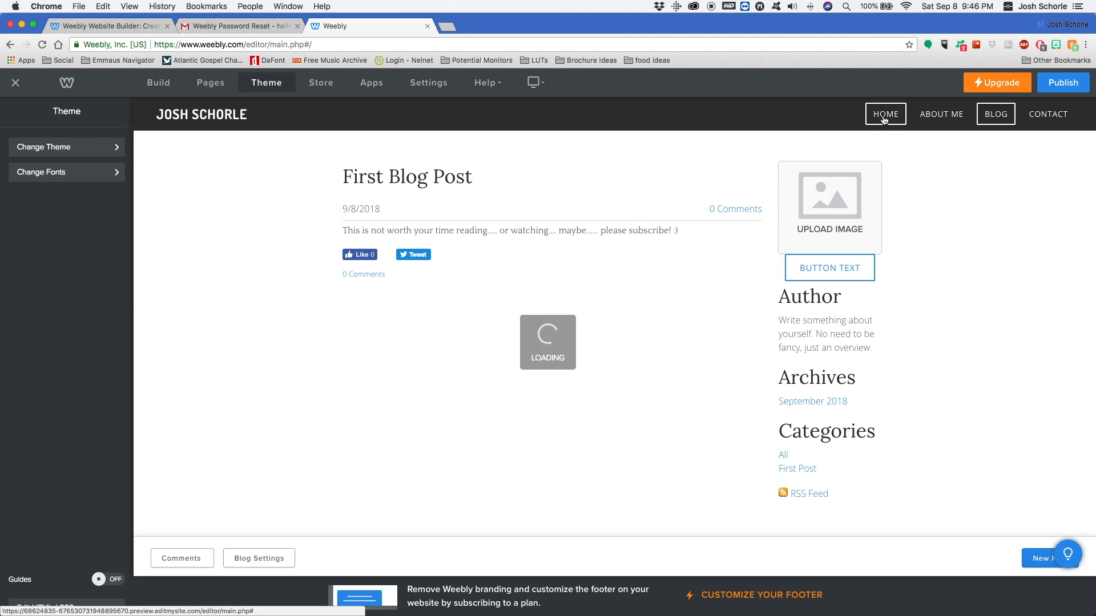
pyautogui.click(51, 172)
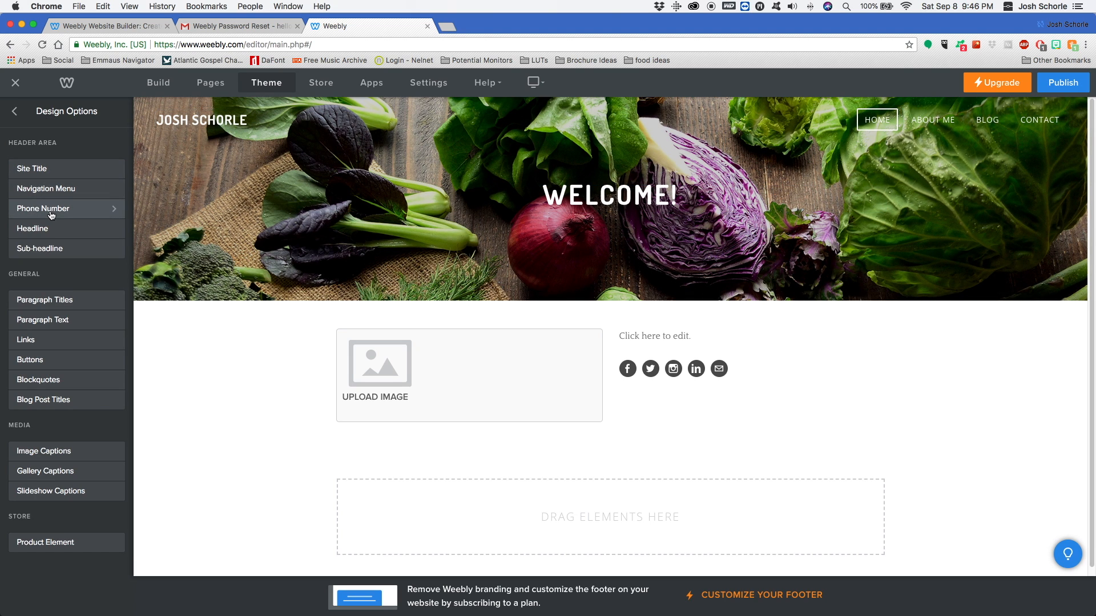
pyautogui.click(162, 118)
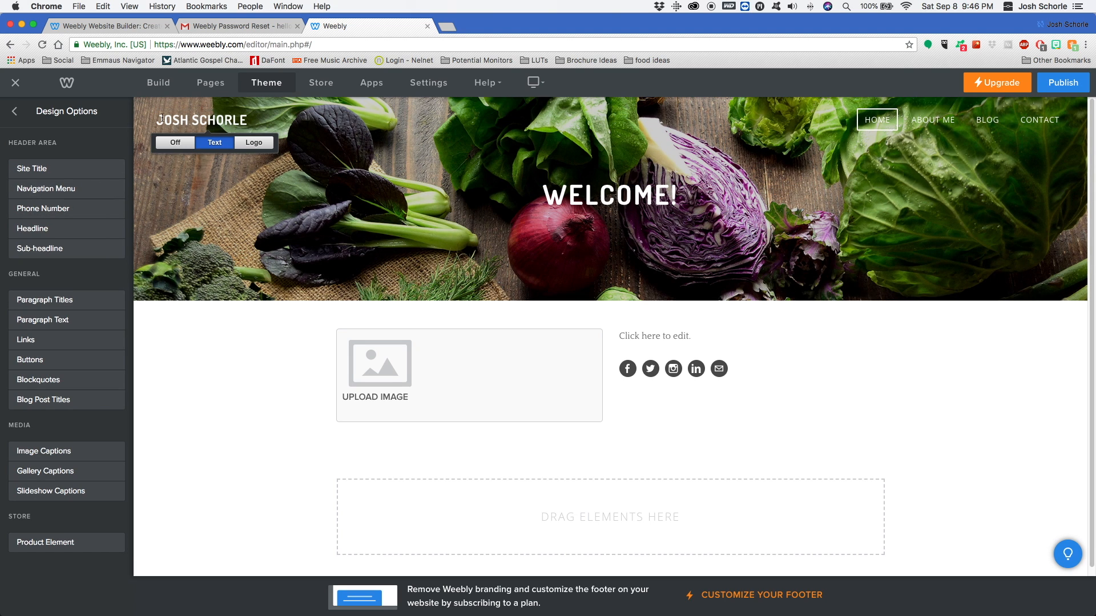
pyautogui.click(57, 231)
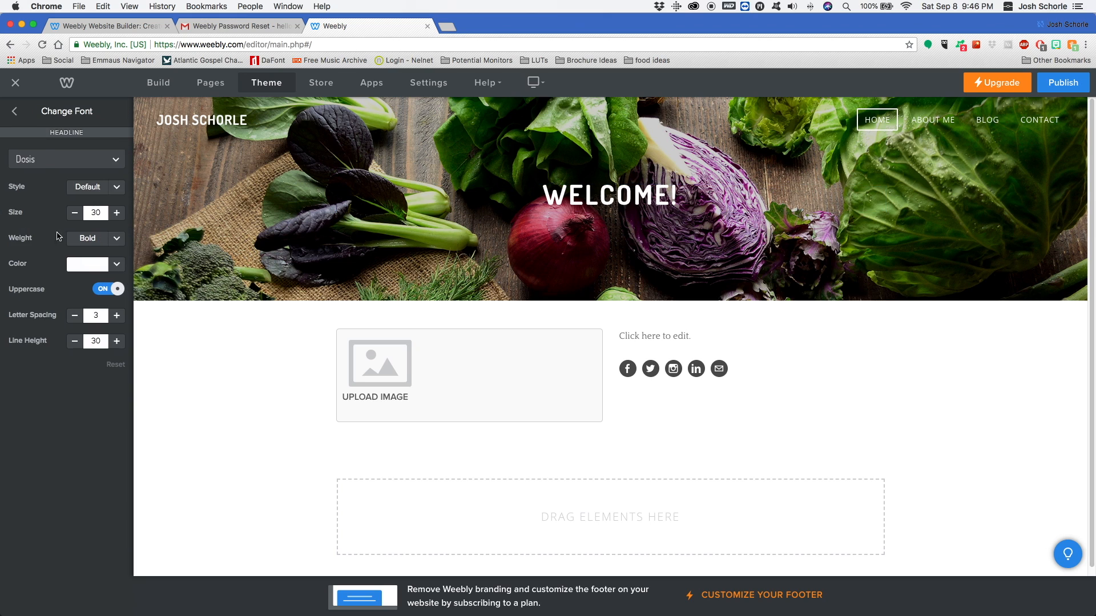
pyautogui.click(100, 161)
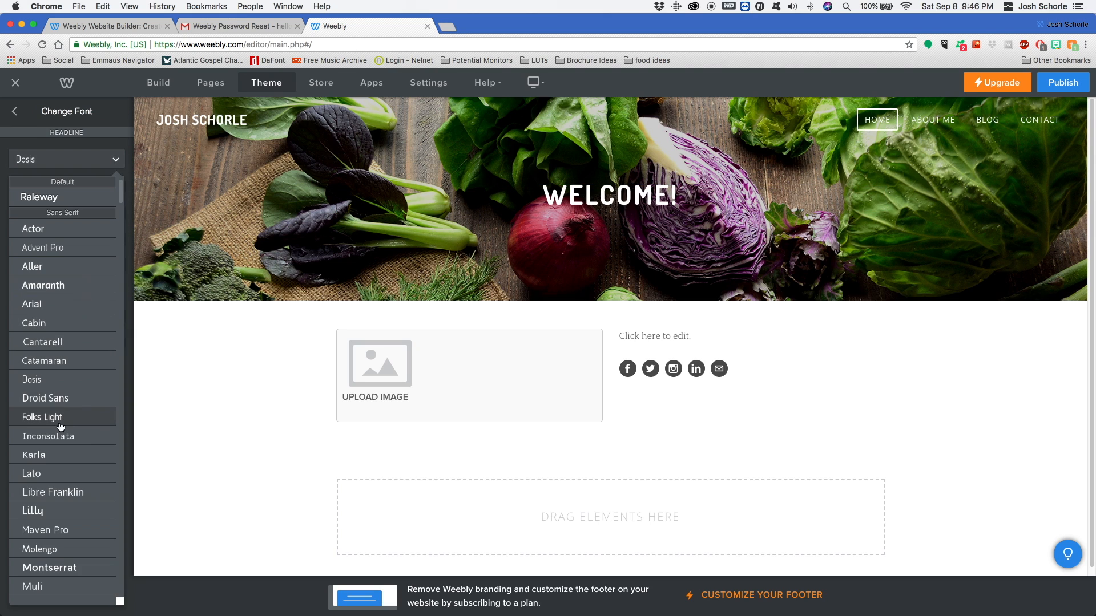
pyautogui.click(51, 398)
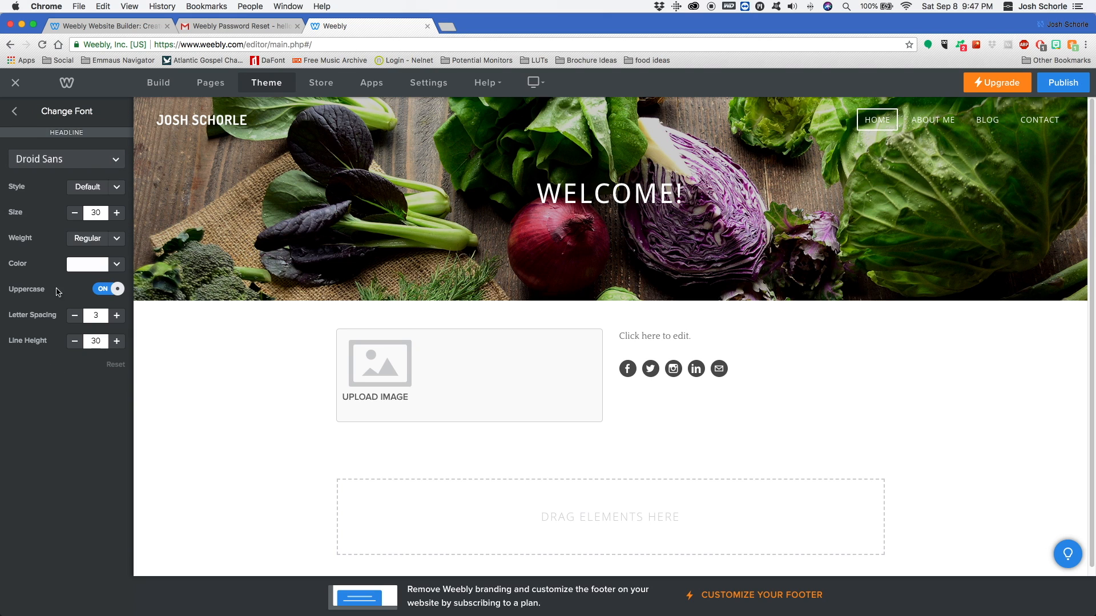
pyautogui.click(70, 162)
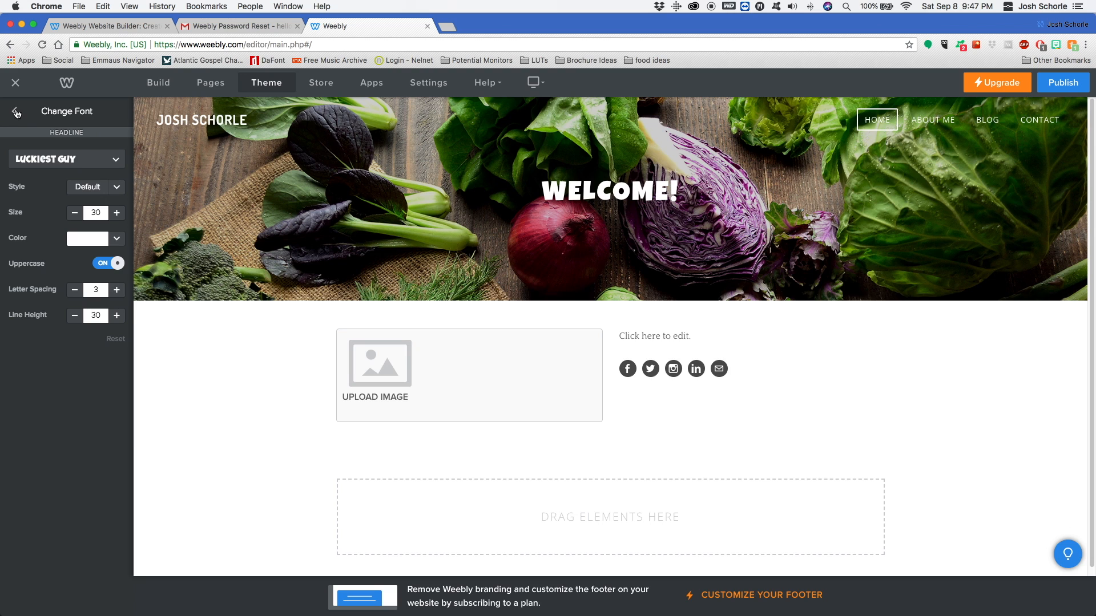
pyautogui.click(17, 113)
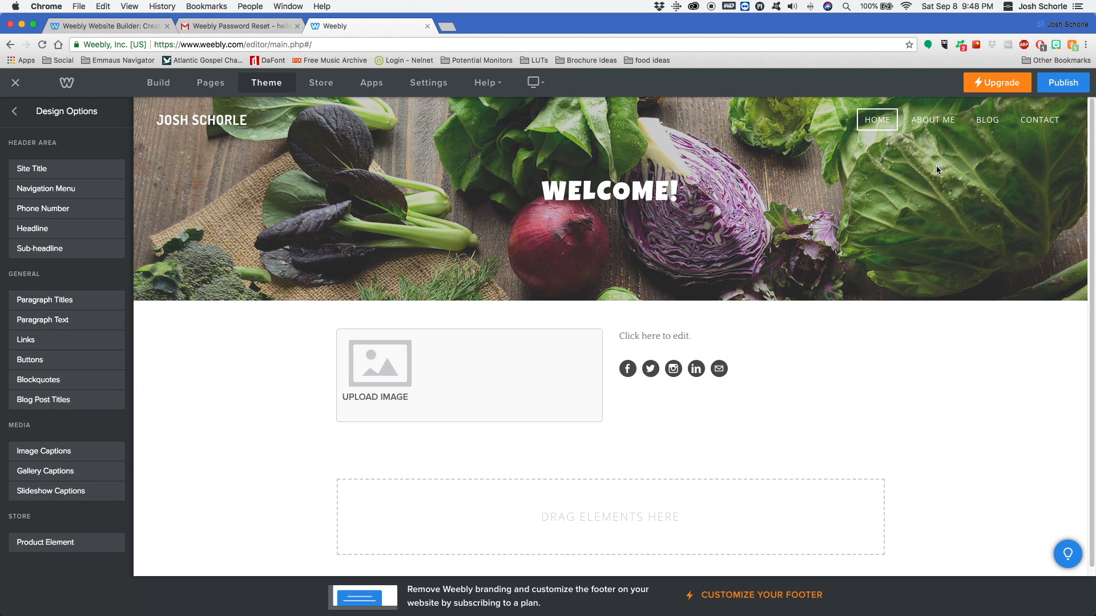
# Open the Blog page and change the blog post titles to a heavy condensed font
pyautogui.click(988, 121)
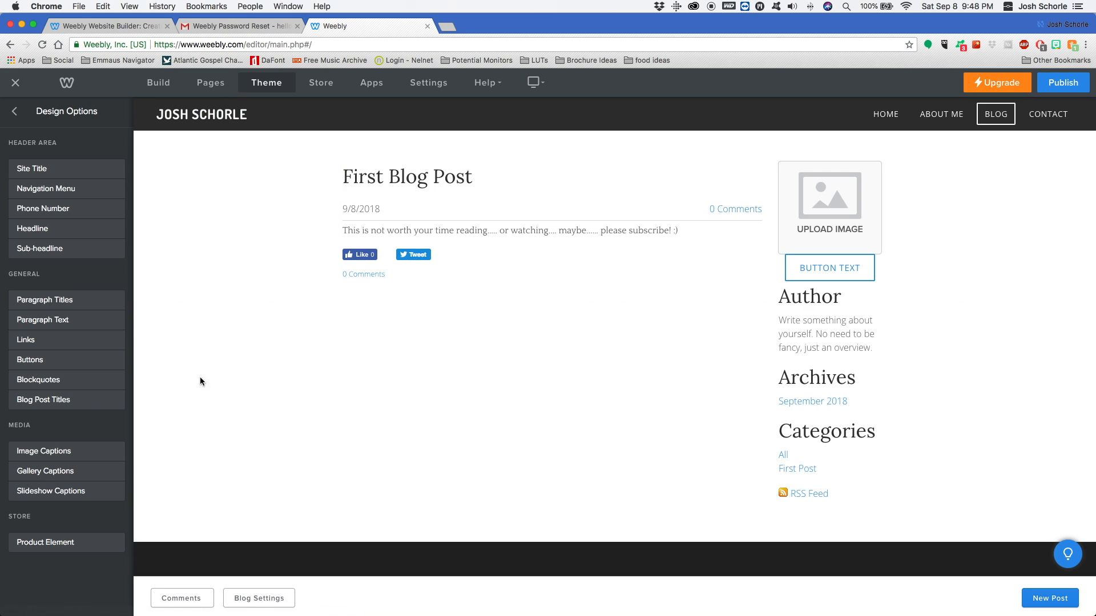
pyautogui.click(59, 401)
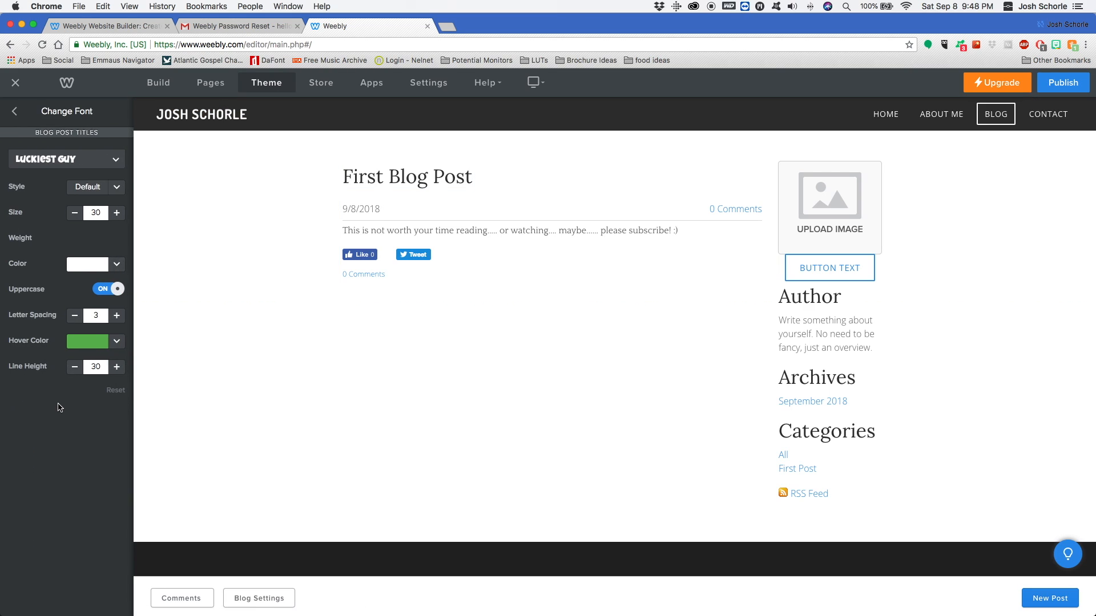
pyautogui.click(13, 114)
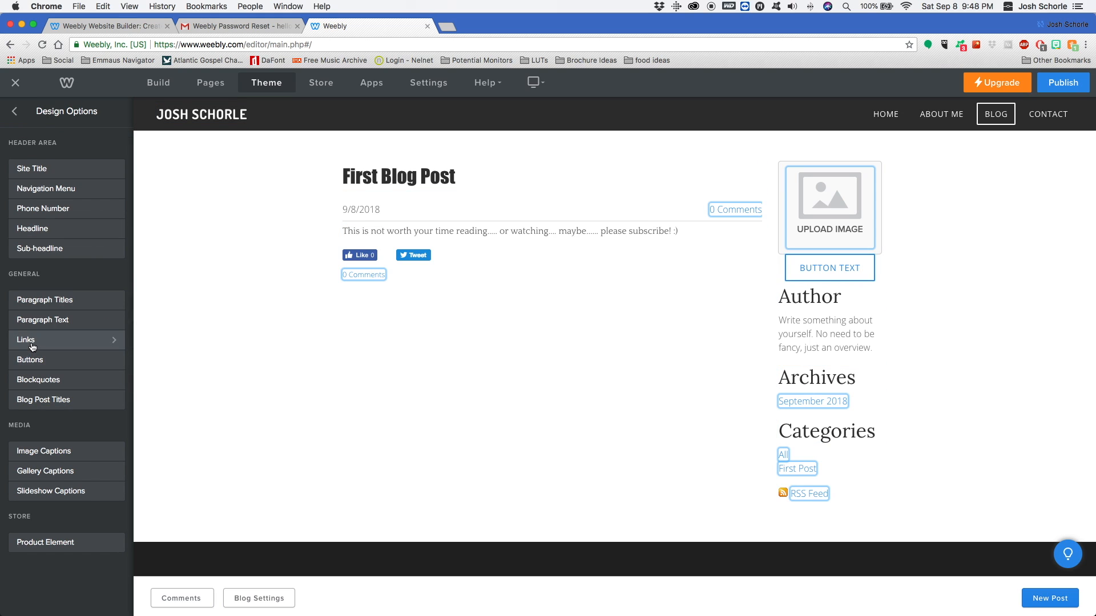
# Look over the store setup overview, then browse the recommended and popular apps in the App Center
pyautogui.click(321, 84)
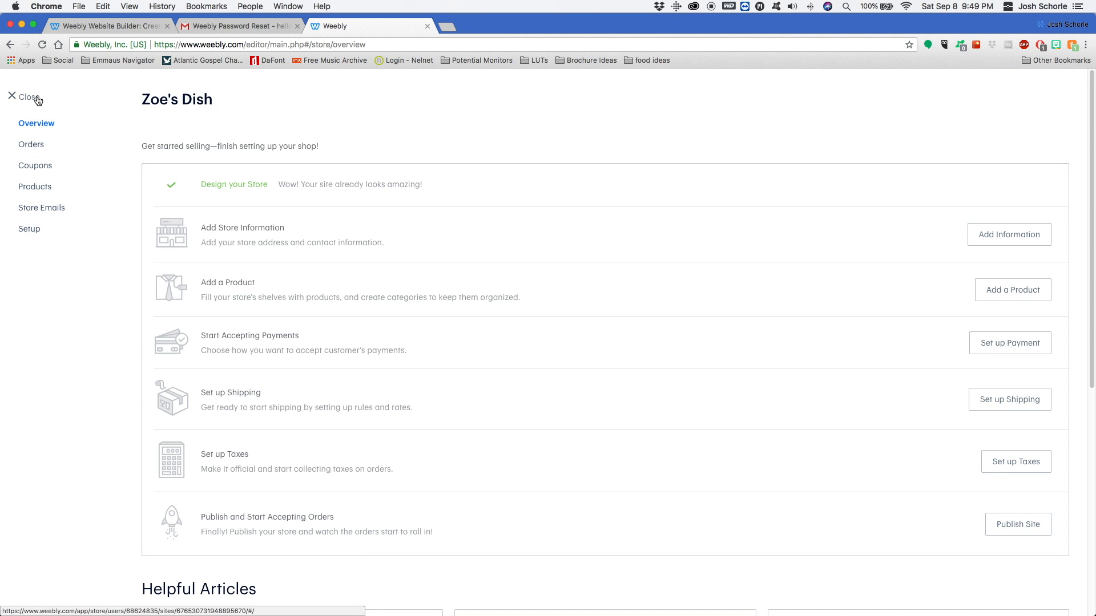
pyautogui.click(28, 98)
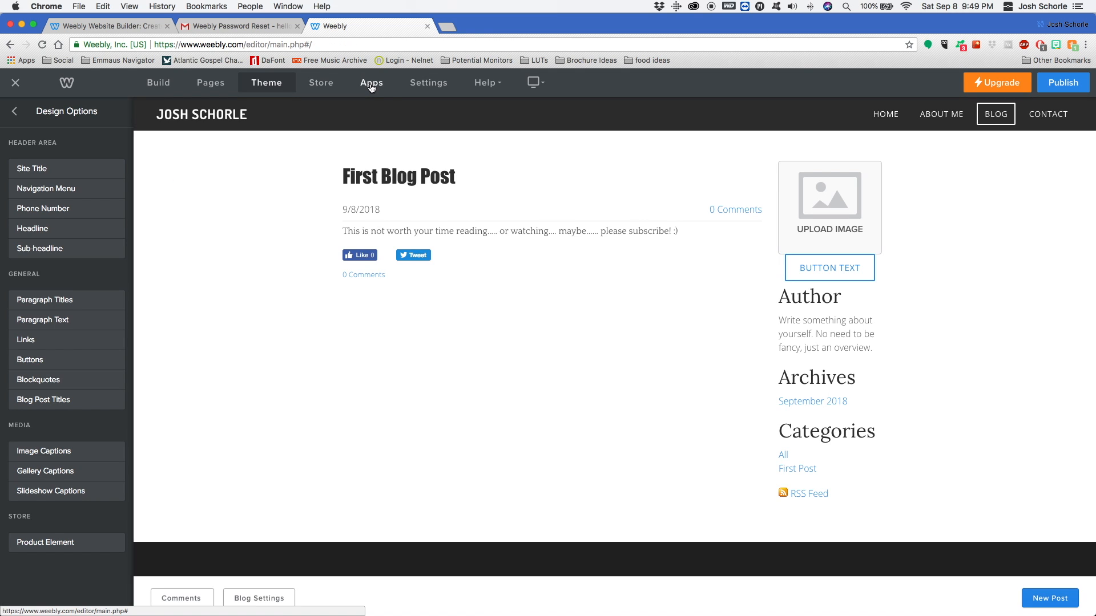
pyautogui.click(371, 84)
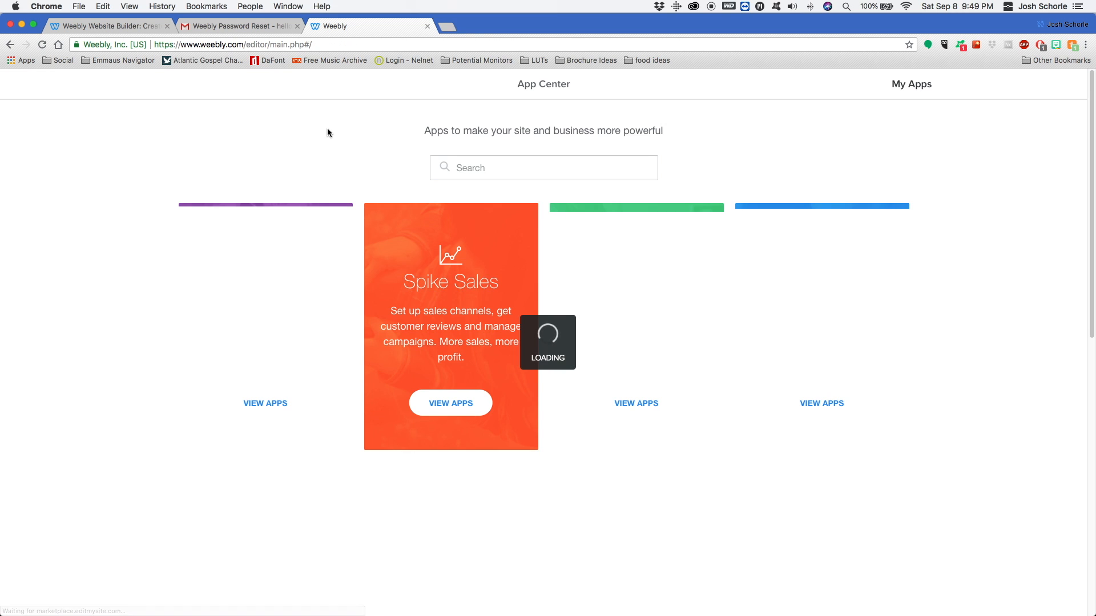
pyautogui.scroll(-1, 629, 440)
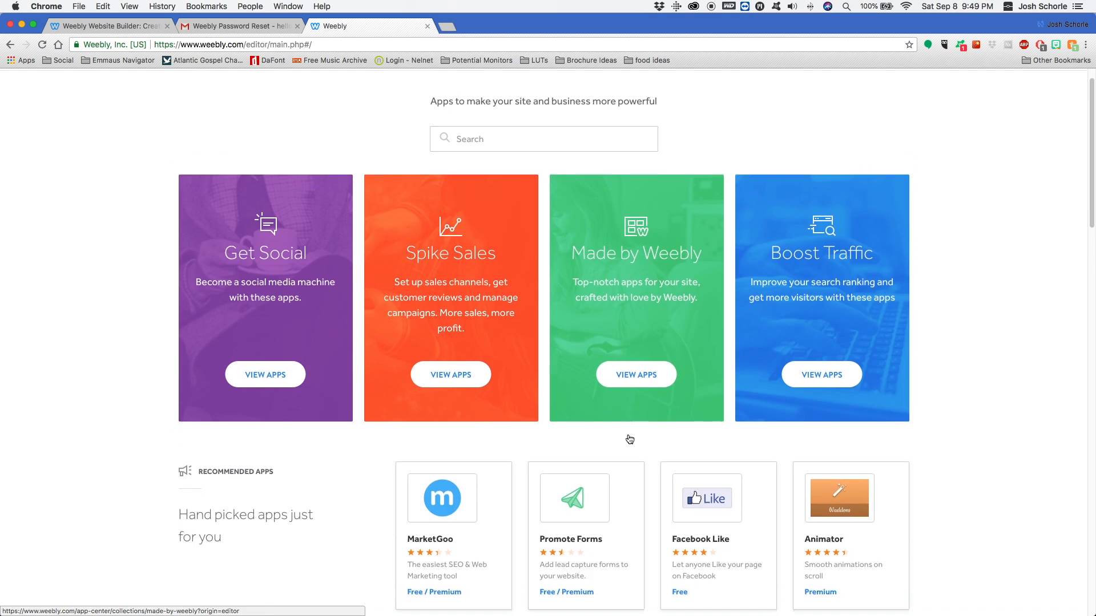
pyautogui.scroll(-10, 630, 439)
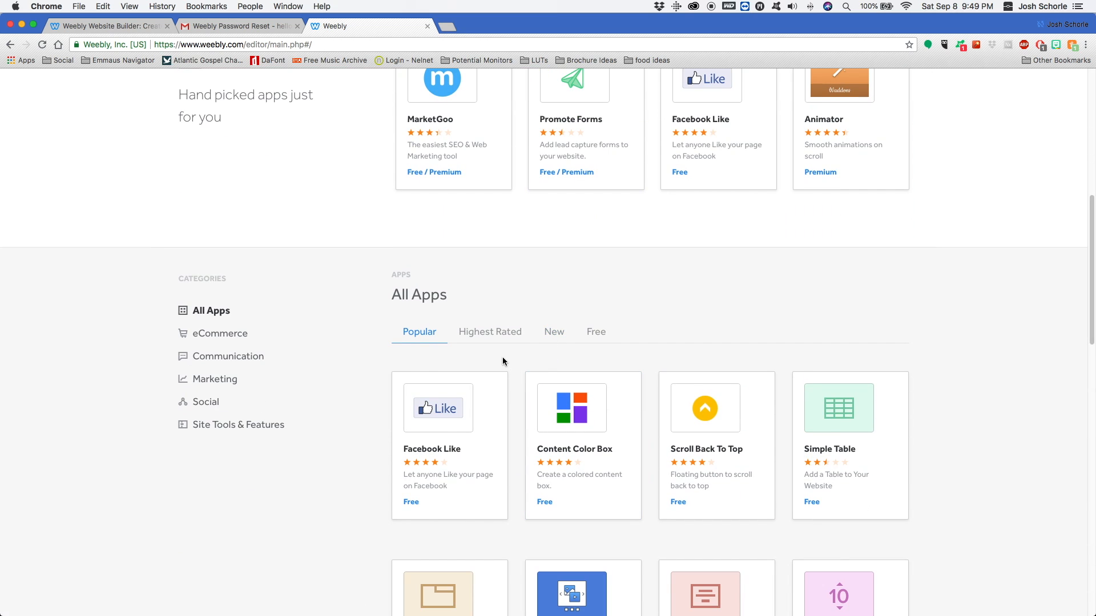
pyautogui.scroll(-10, 533, 412)
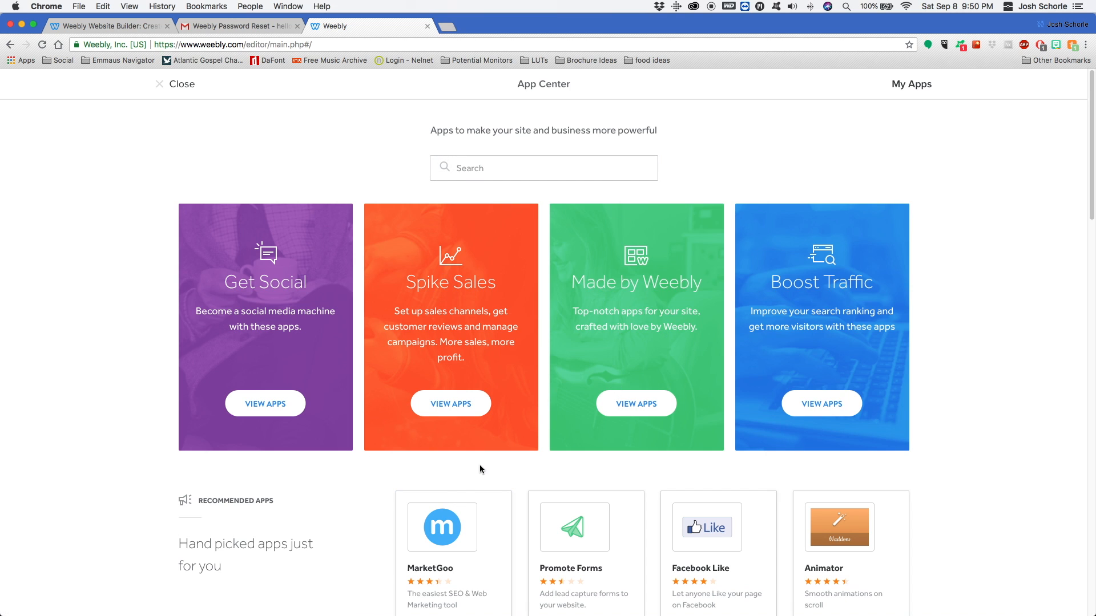
pyautogui.scroll(-1, 507, 478)
pyautogui.scroll(-5, 508, 479)
pyautogui.scroll(-4, 518, 416)
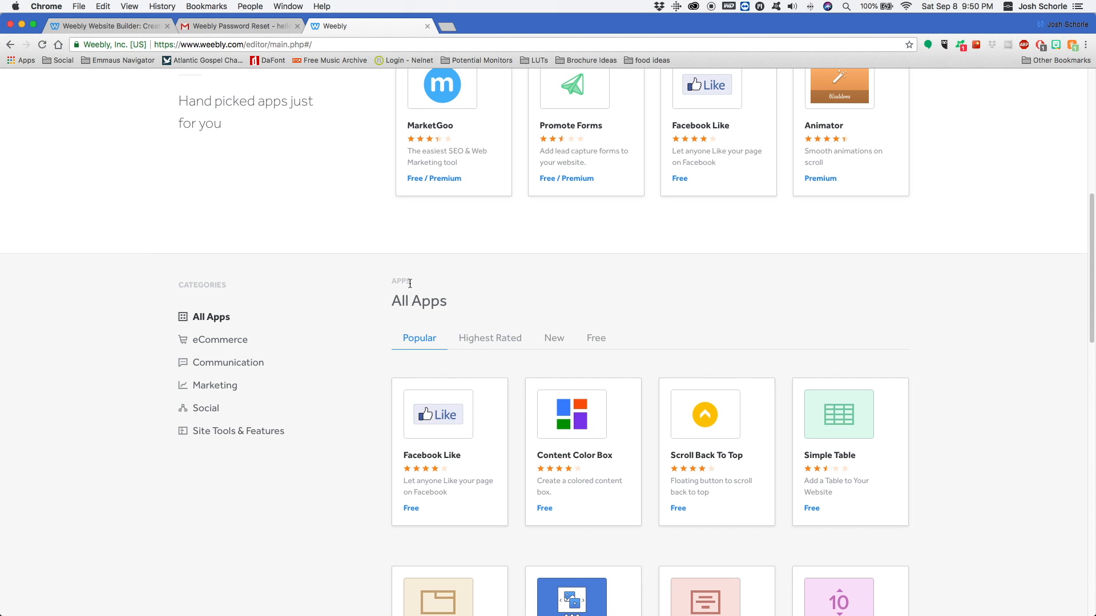
pyautogui.scroll(8, 364, 266)
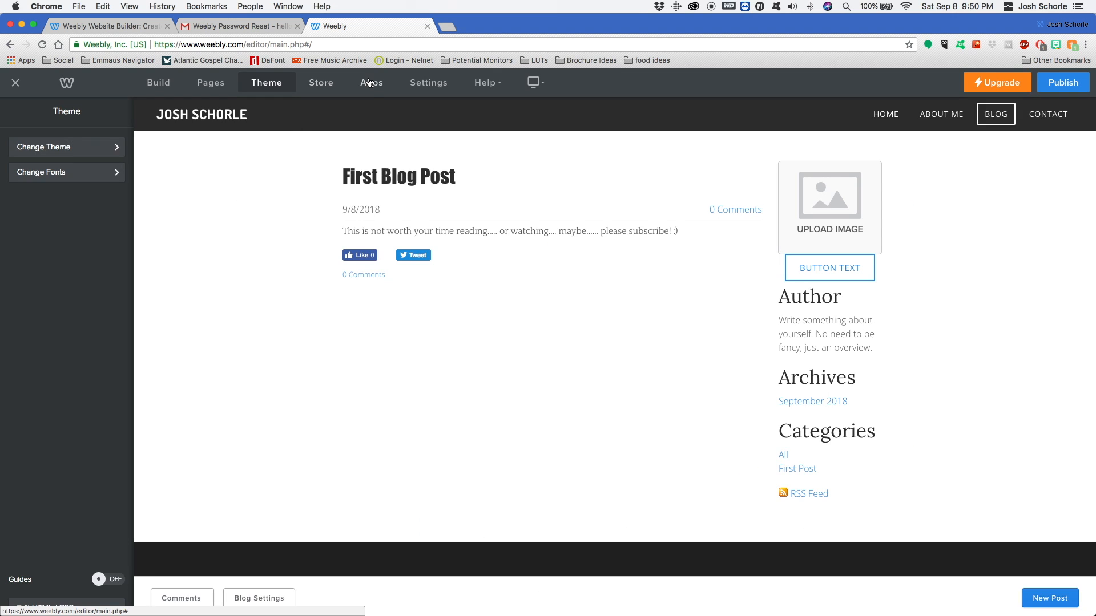
# Review the blog settings, including the Facebook and Twitter share button options and the comment options
pyautogui.click(434, 84)
pyautogui.click(48, 281)
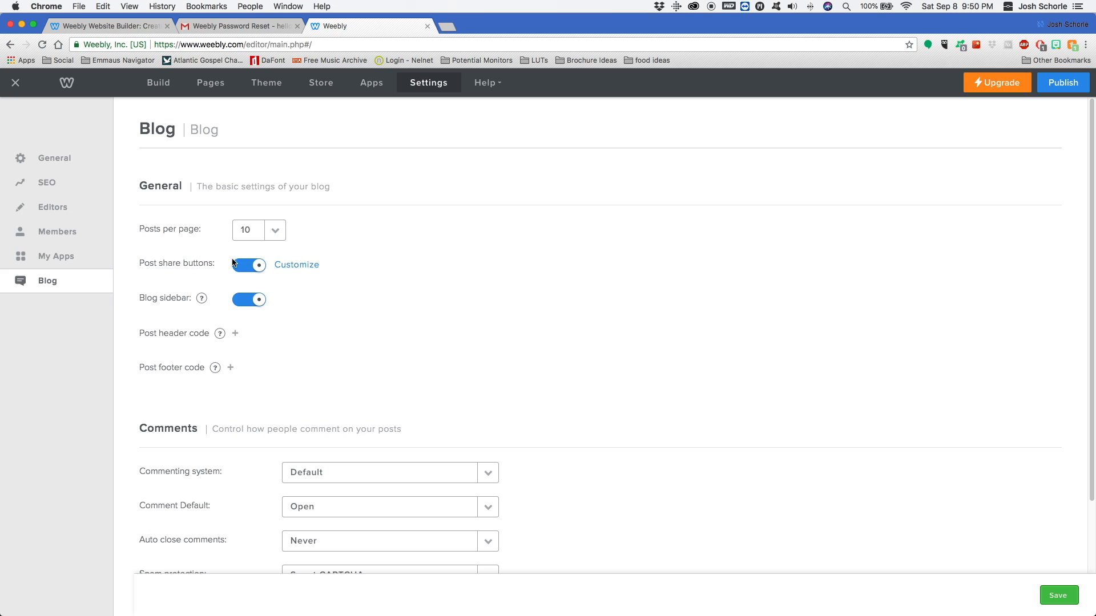
pyautogui.click(298, 267)
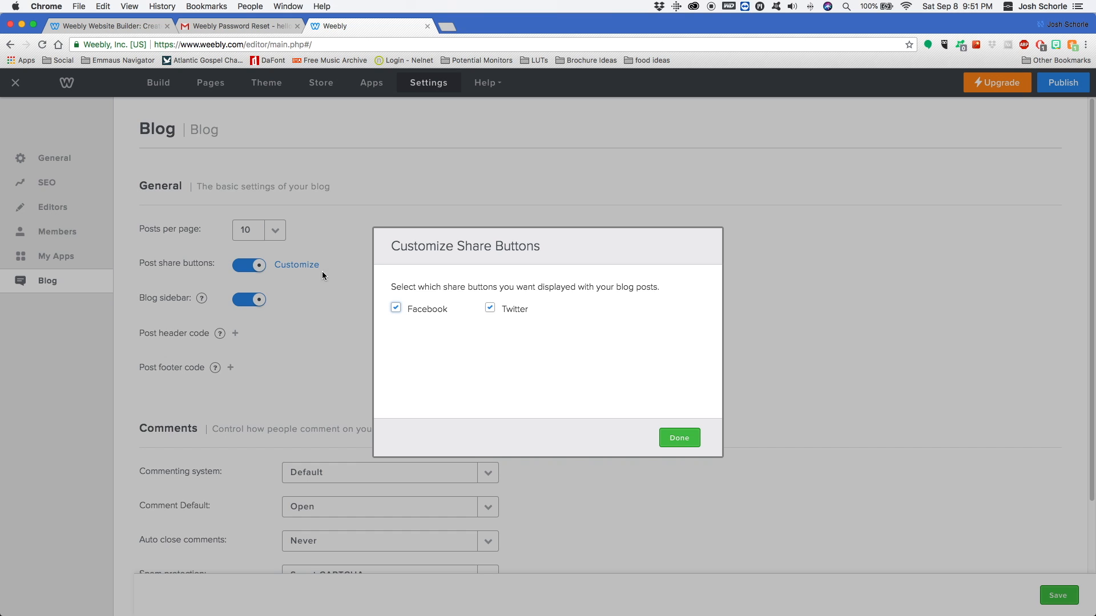
pyautogui.click(681, 439)
pyautogui.scroll(-3, 230, 364)
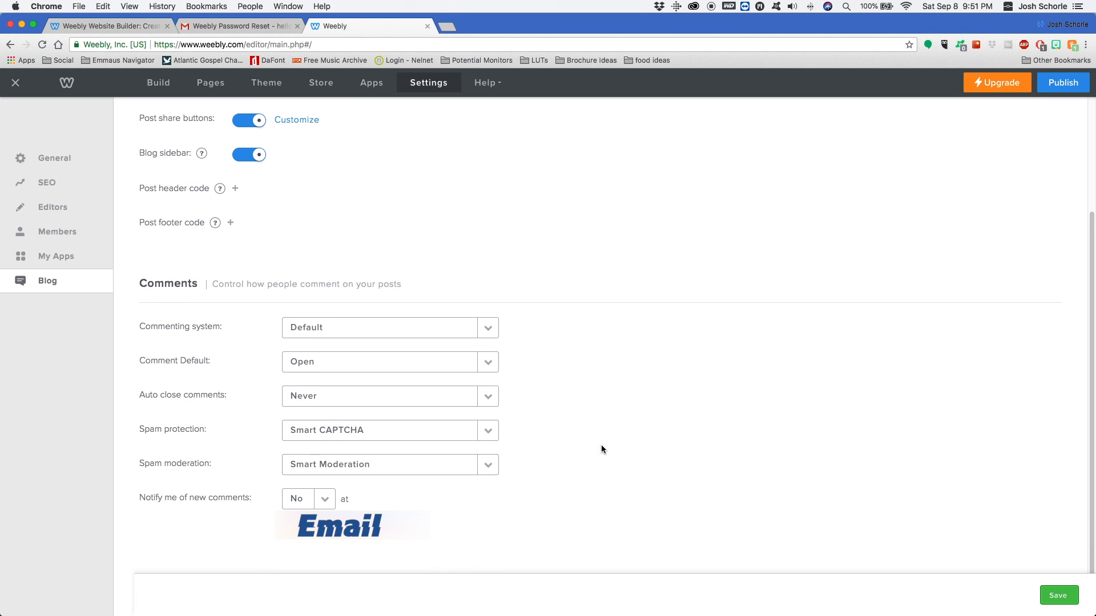
# View the Members and Editors settings and open the form for adding an editor
pyautogui.click(69, 236)
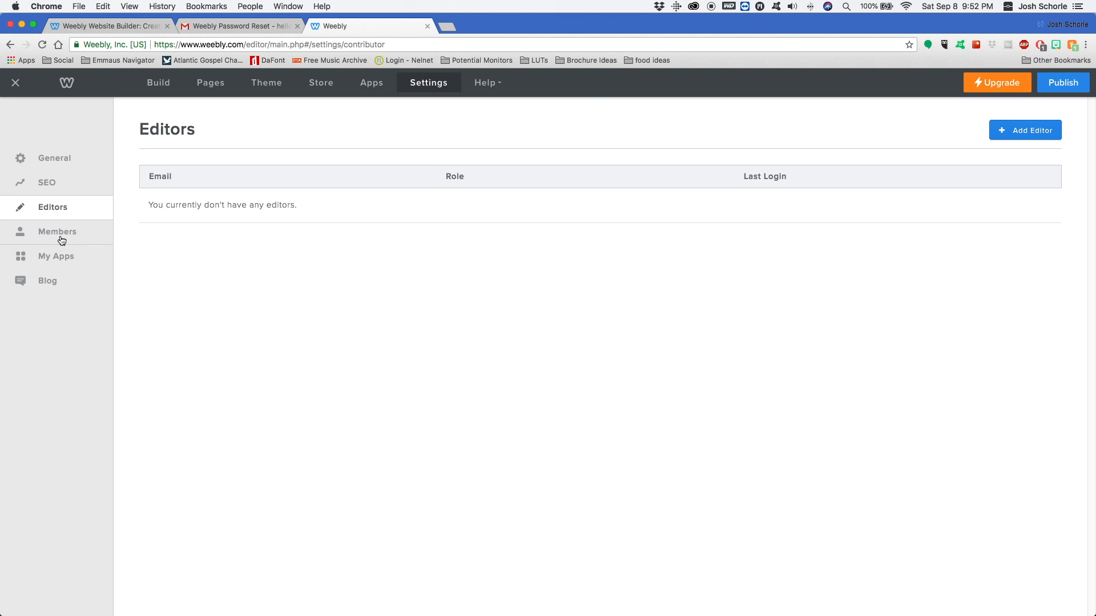
pyautogui.click(60, 235)
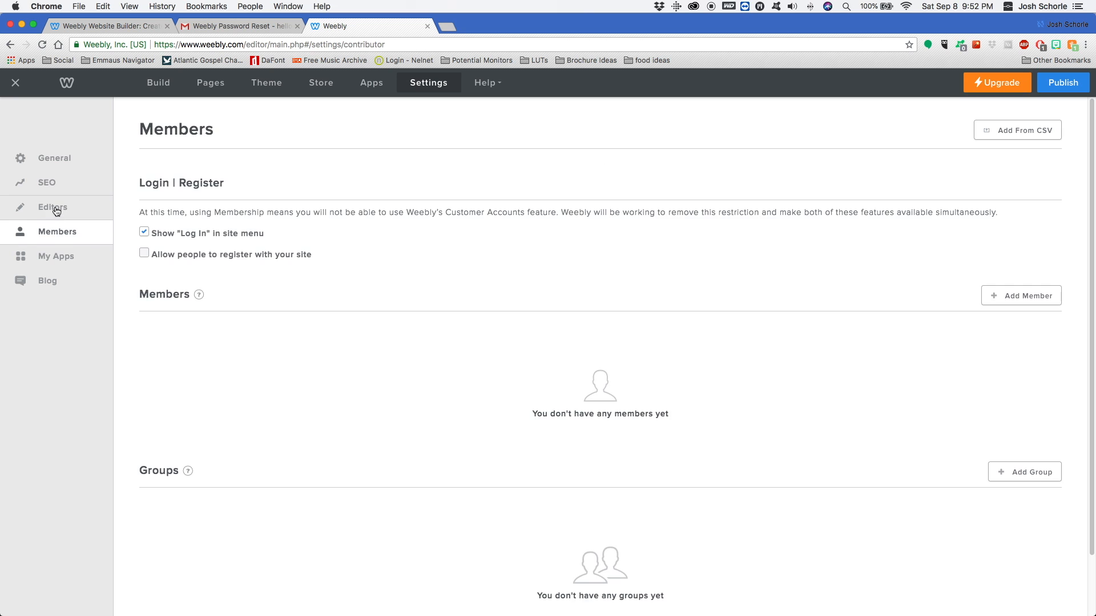
pyautogui.click(56, 210)
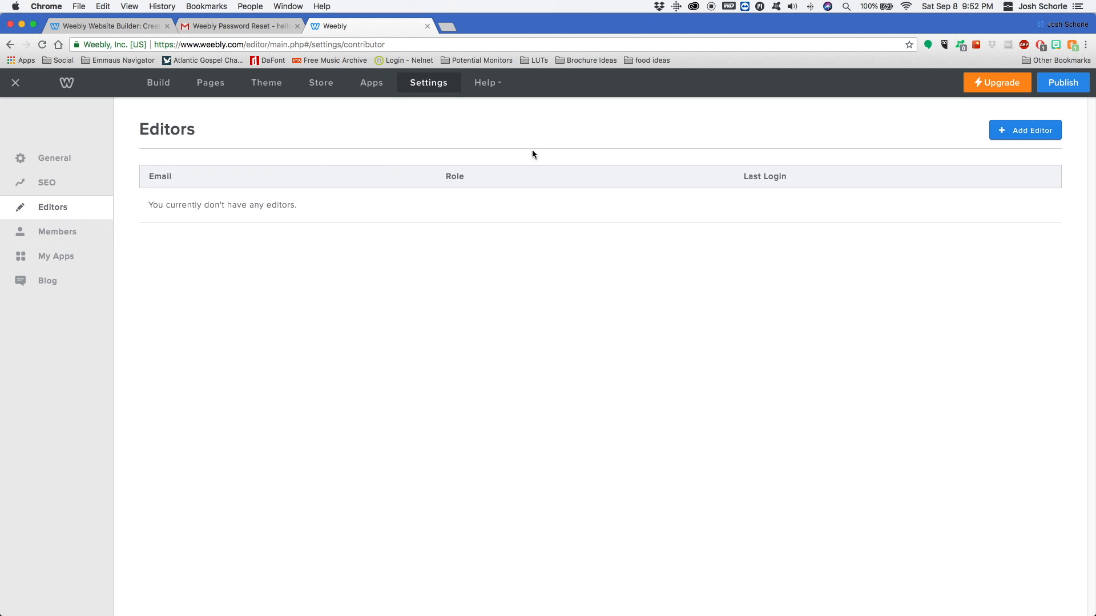
pyautogui.click(1027, 131)
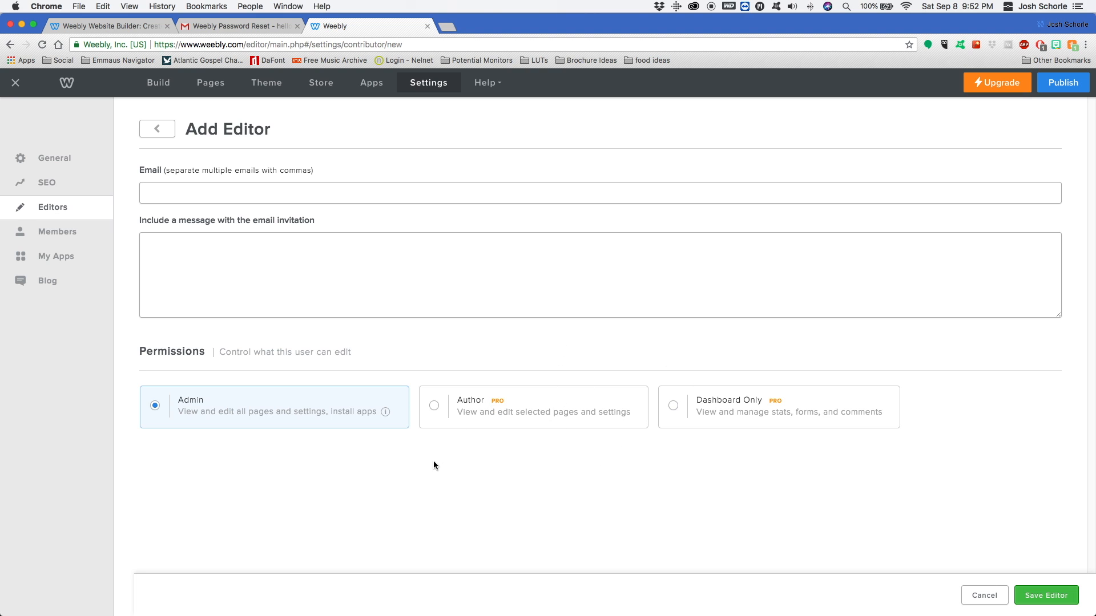
# Review the general site settings, from the site address and title to the favicon, site password and navigation options
pyautogui.click(9, 167)
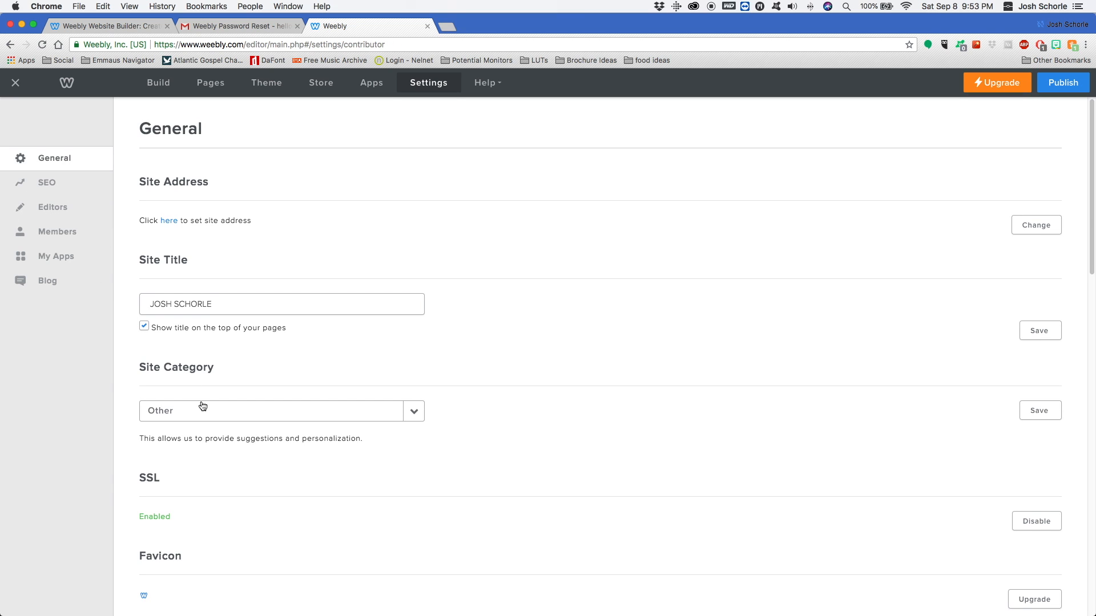
pyautogui.scroll(-4, 228, 433)
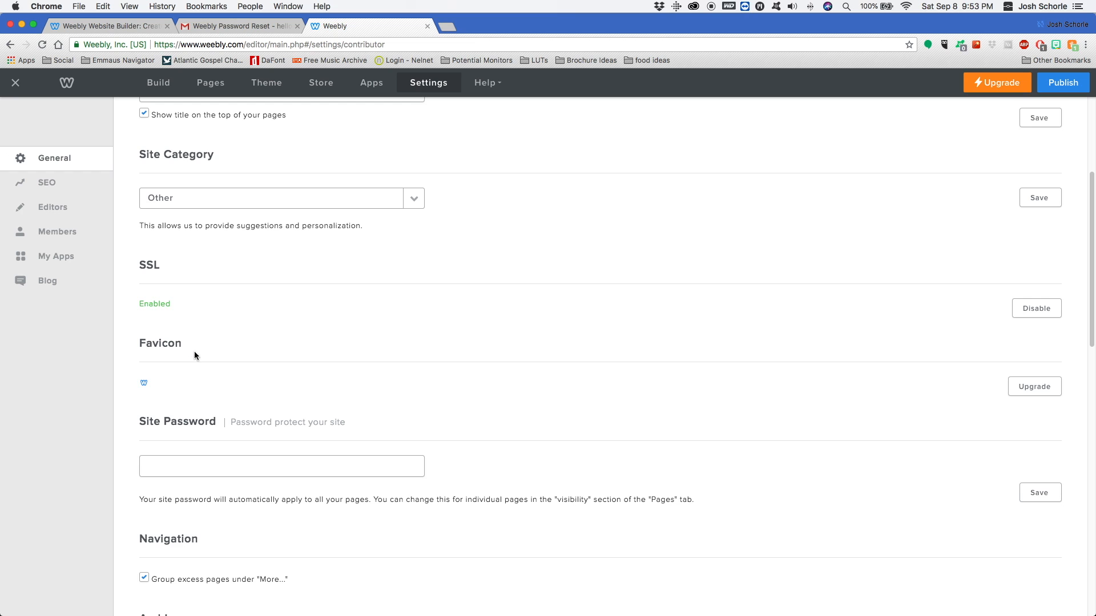
pyautogui.scroll(-6, 289, 509)
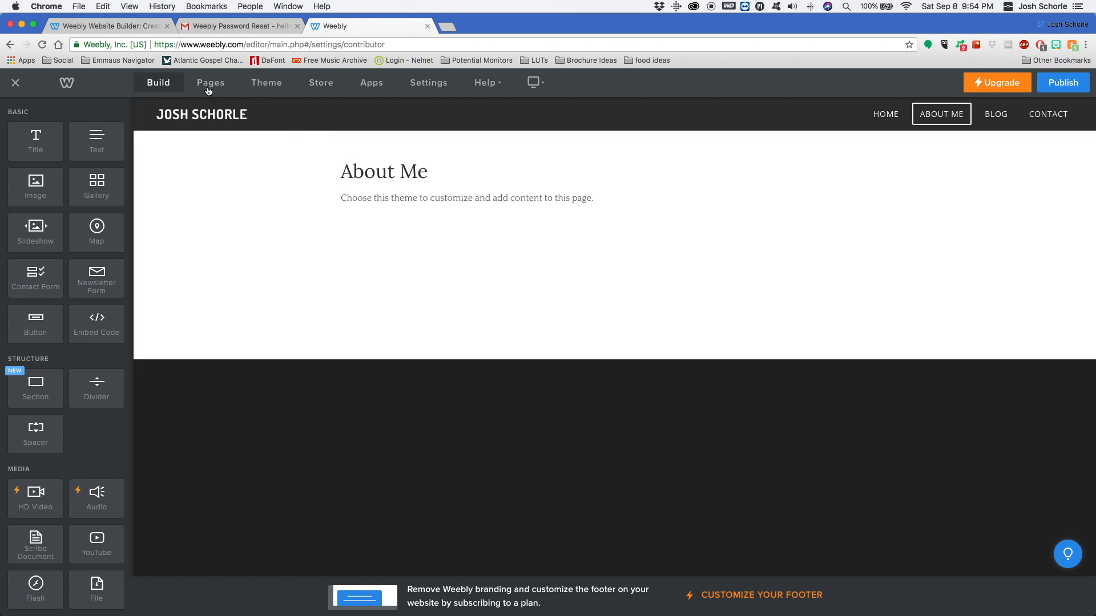
# Start publishing, search for a domain made of the owner's full name plus "tech", and choose the free weebly.com subdomain
pyautogui.click(1079, 86)
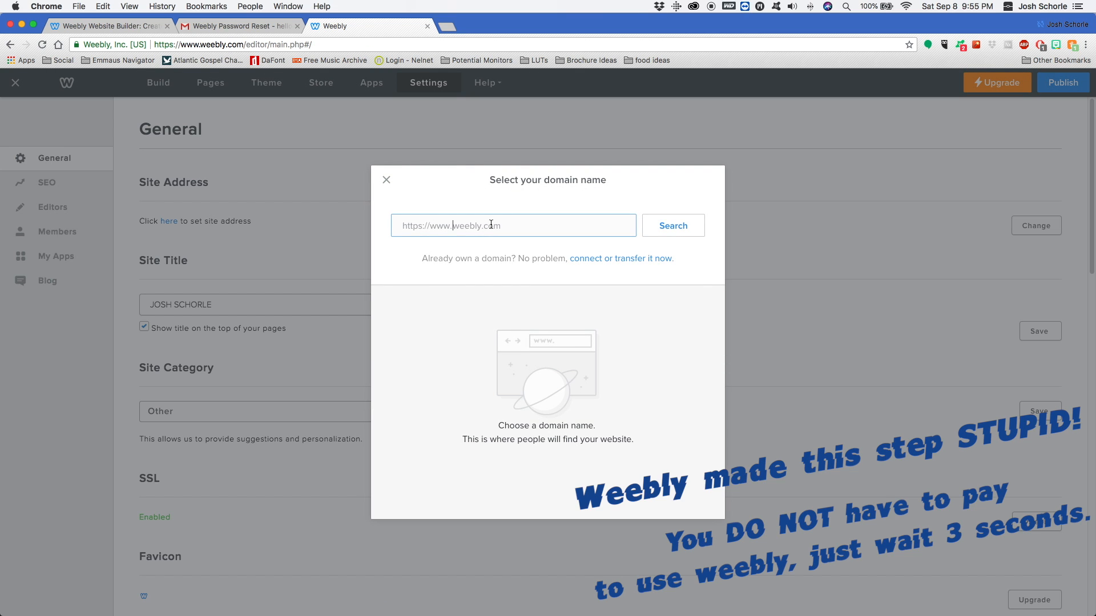
pyautogui.write('joshschorletech')
pyautogui.click(672, 228)
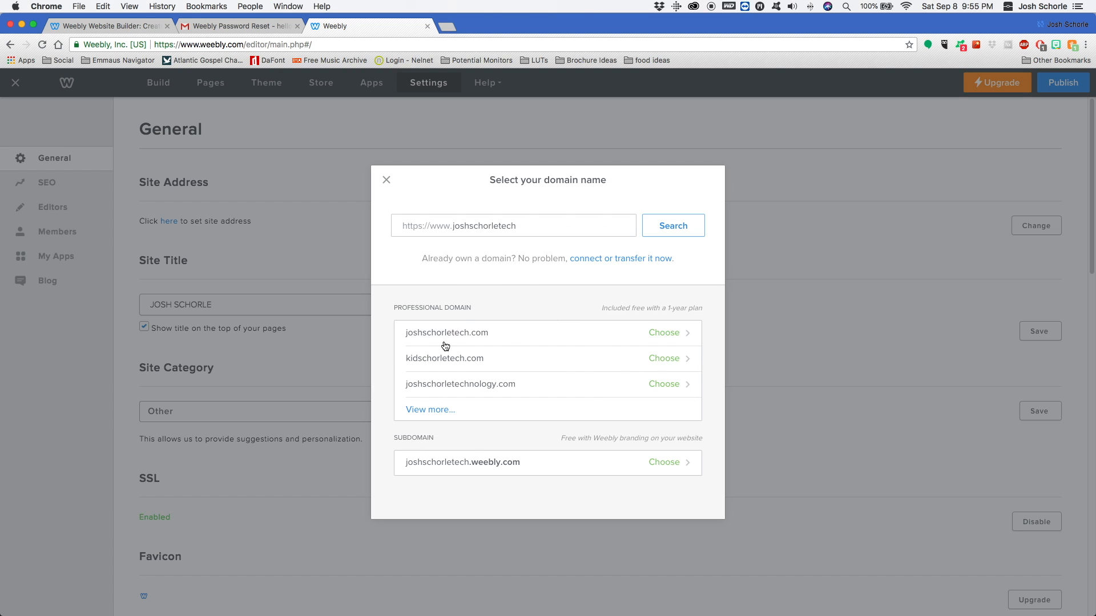
pyautogui.click(669, 465)
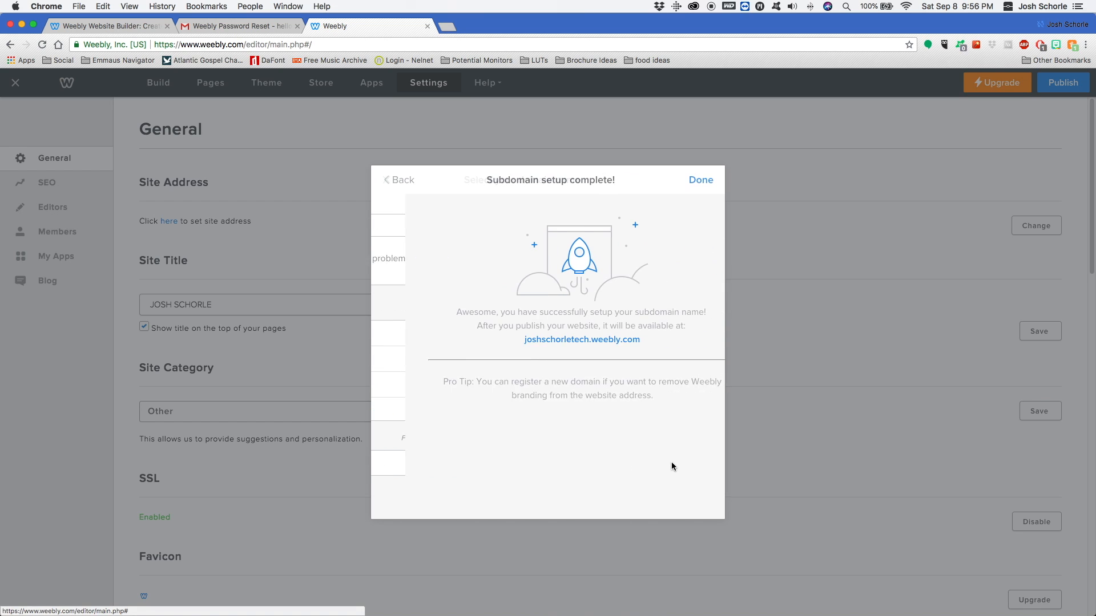
pyautogui.click(701, 182)
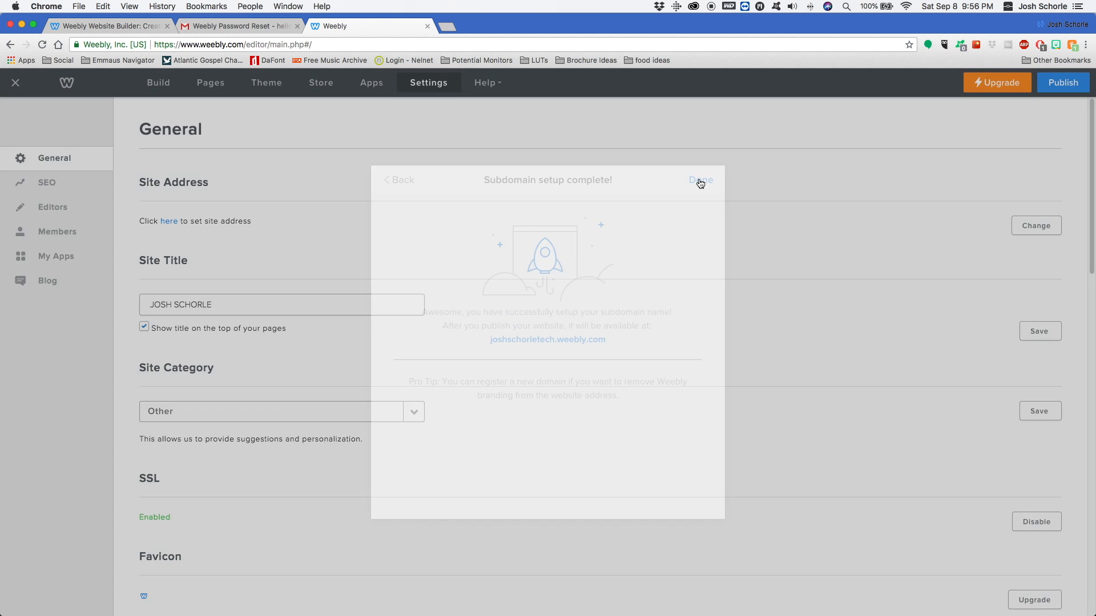
# Publish the site and open its weebly.com address in a new browser tab
pyautogui.click(1077, 86)
pyautogui.click(745, 188)
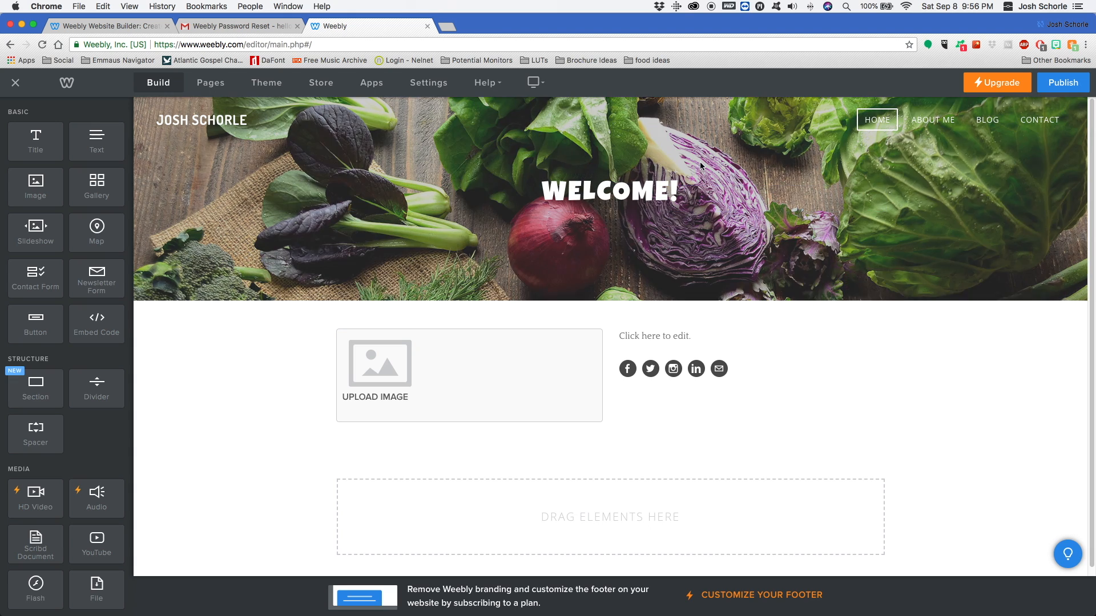
pyautogui.click(448, 28)
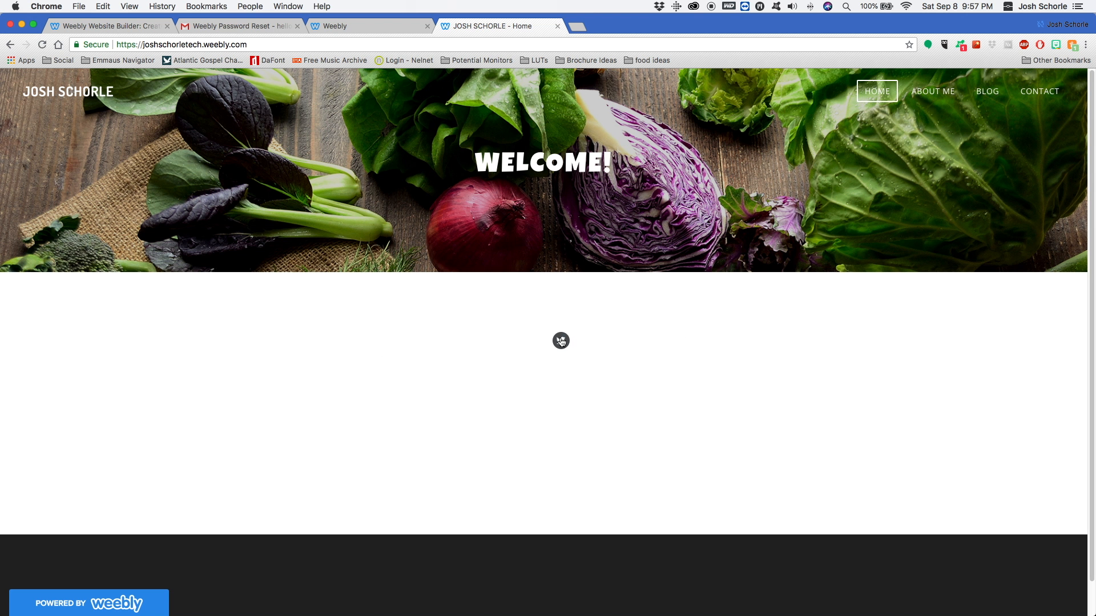
# Check the Home page's social icons in the editor, then view the published About Me, Blog, Contact and Home pages
pyautogui.click(343, 26)
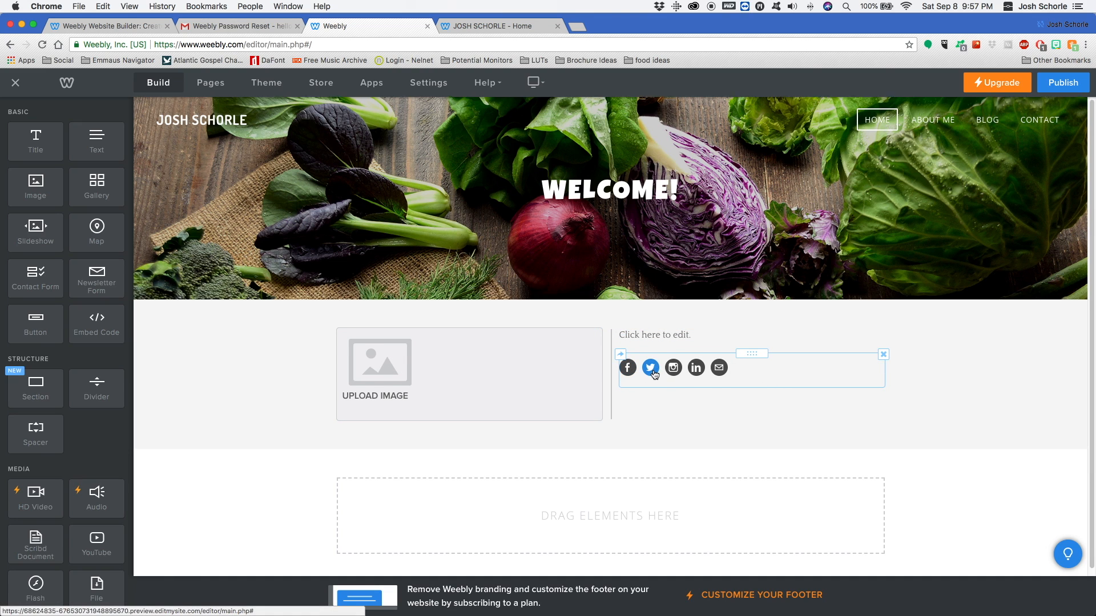
pyautogui.scroll(-1, 653, 374)
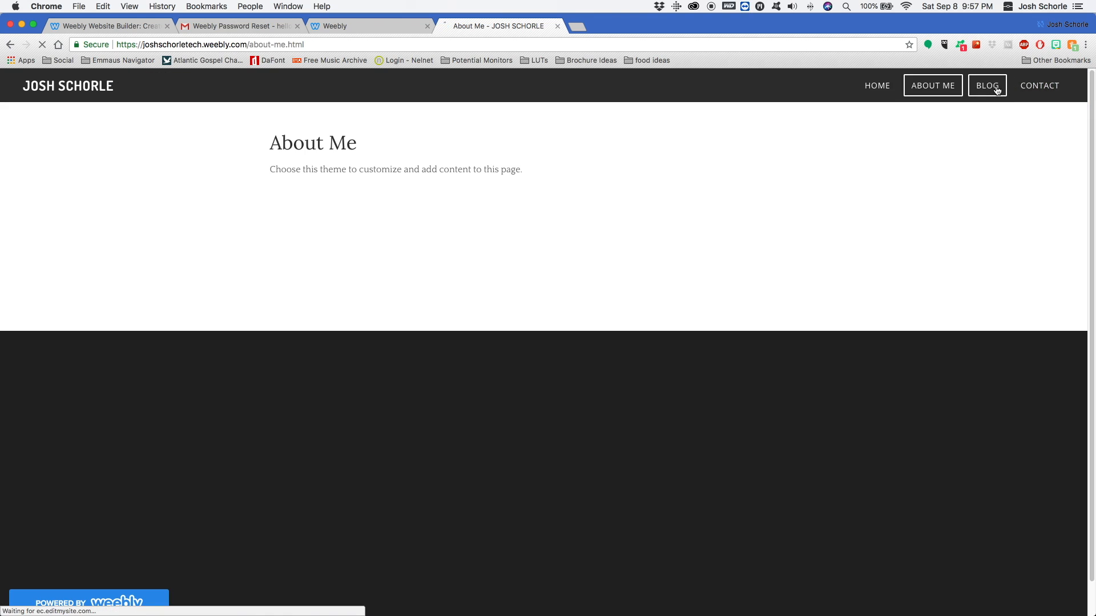
pyautogui.click(995, 90)
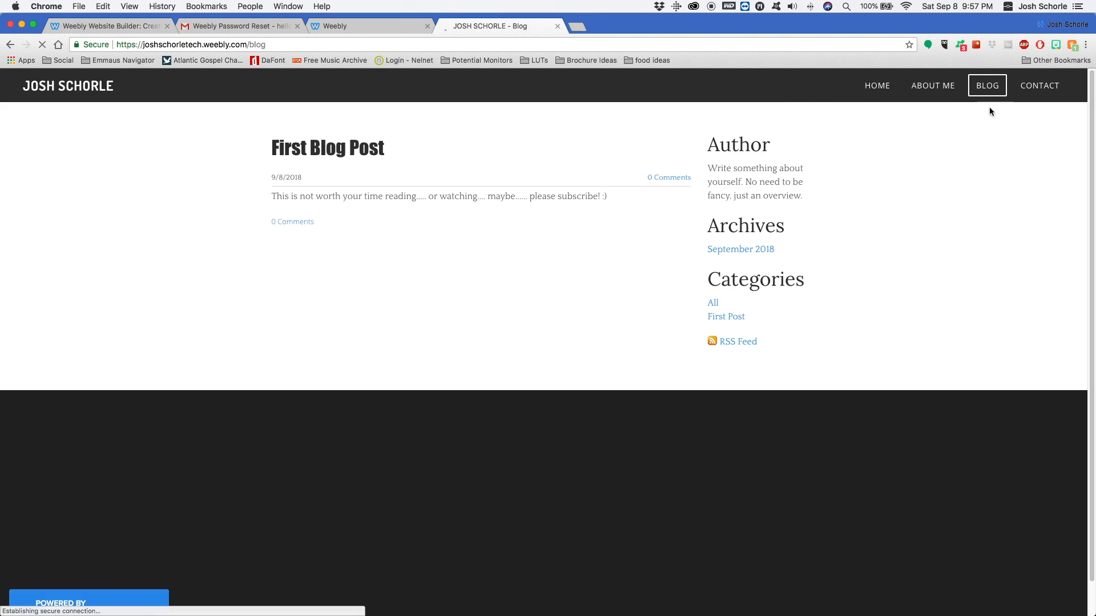
pyautogui.click(1037, 86)
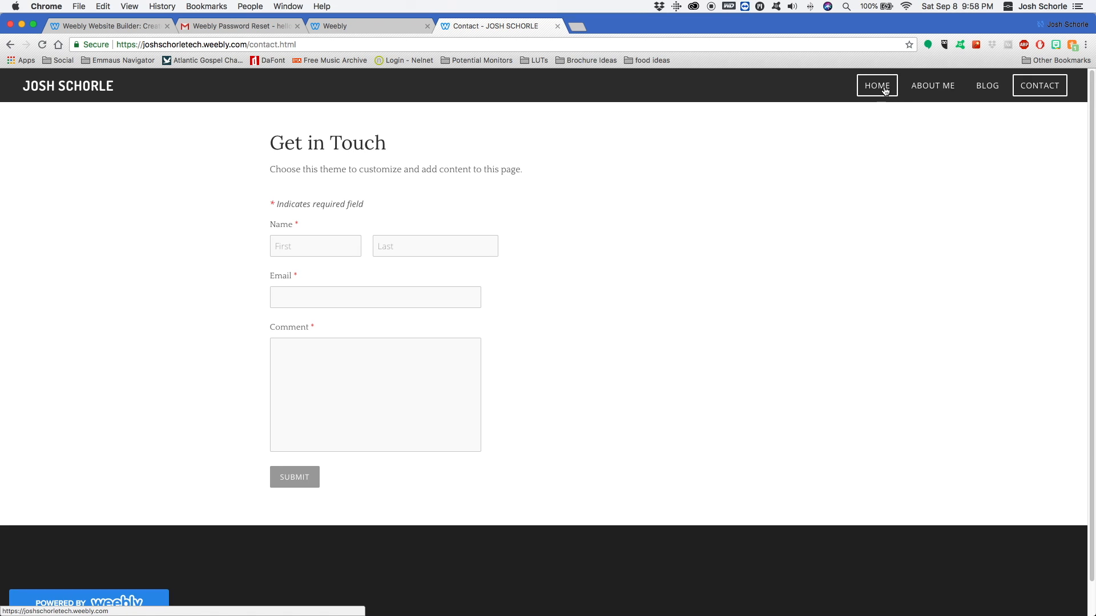
pyautogui.click(884, 91)
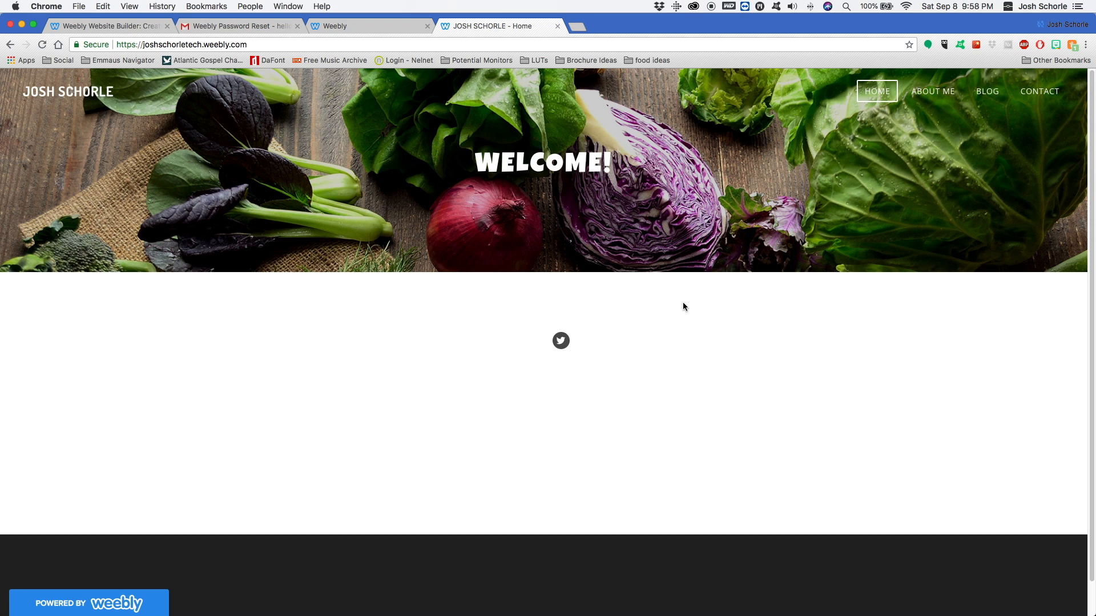
# Remove "tech" from the web address to view the owner's other Weebly site, then return to the newly published Home page
pyautogui.click(203, 46)
pyautogui.click(202, 45)
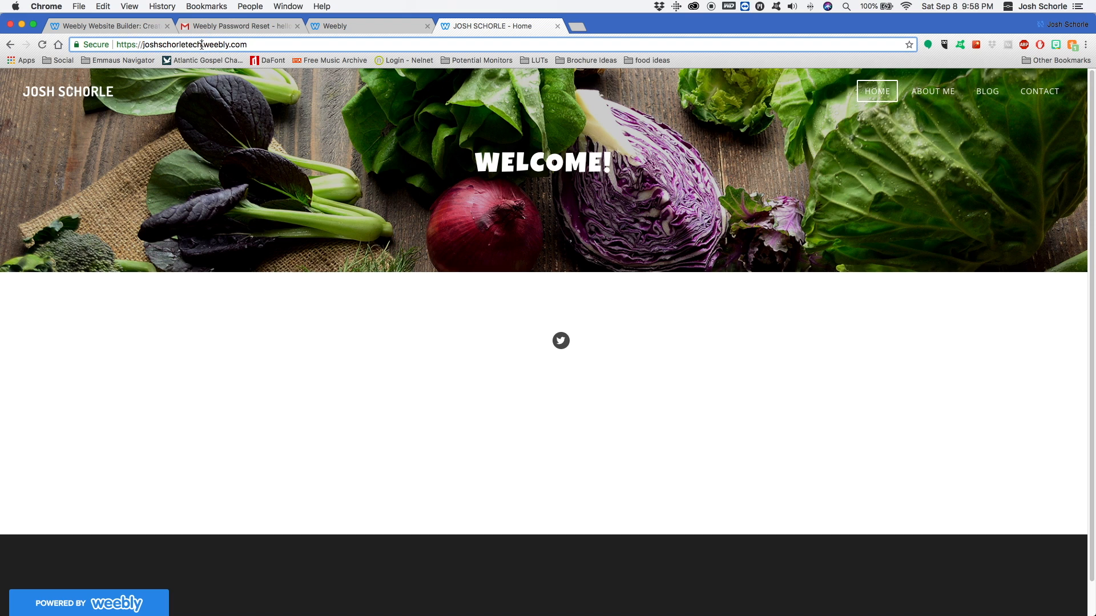
pyautogui.press('BackSpace')
pyautogui.press('BackSpace')
pyautogui.press('BackSpace')
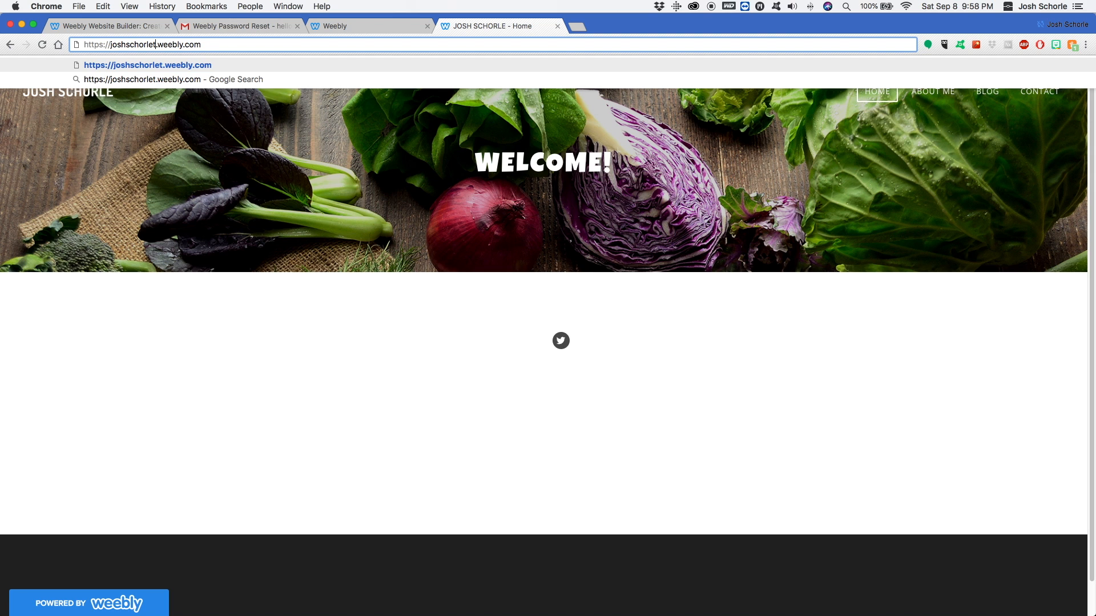
pyautogui.press('BackSpace')
pyautogui.press('Return')
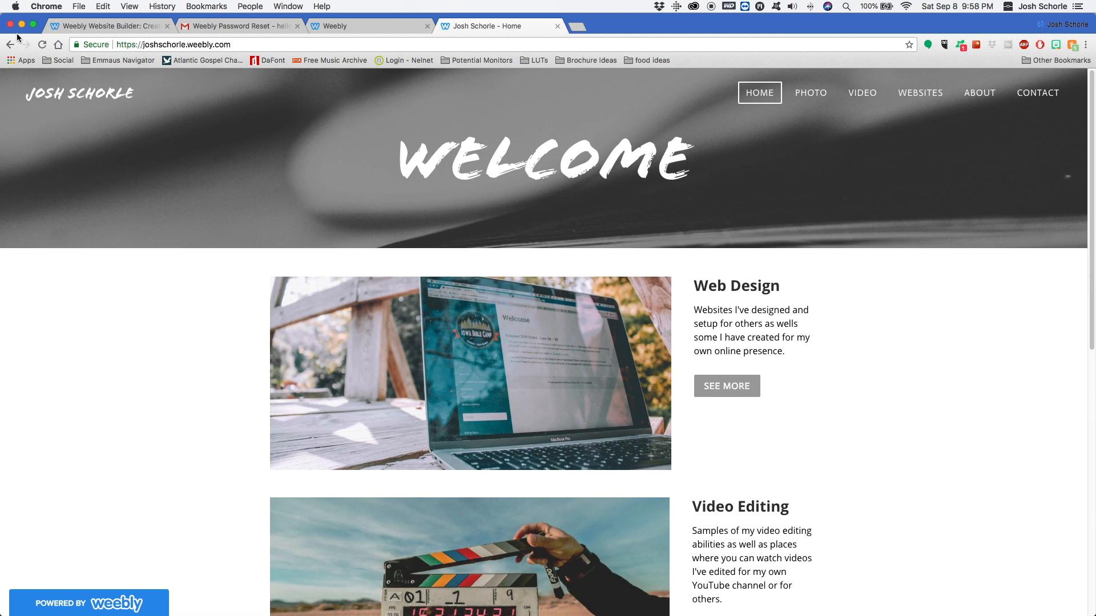
pyautogui.click(10, 45)
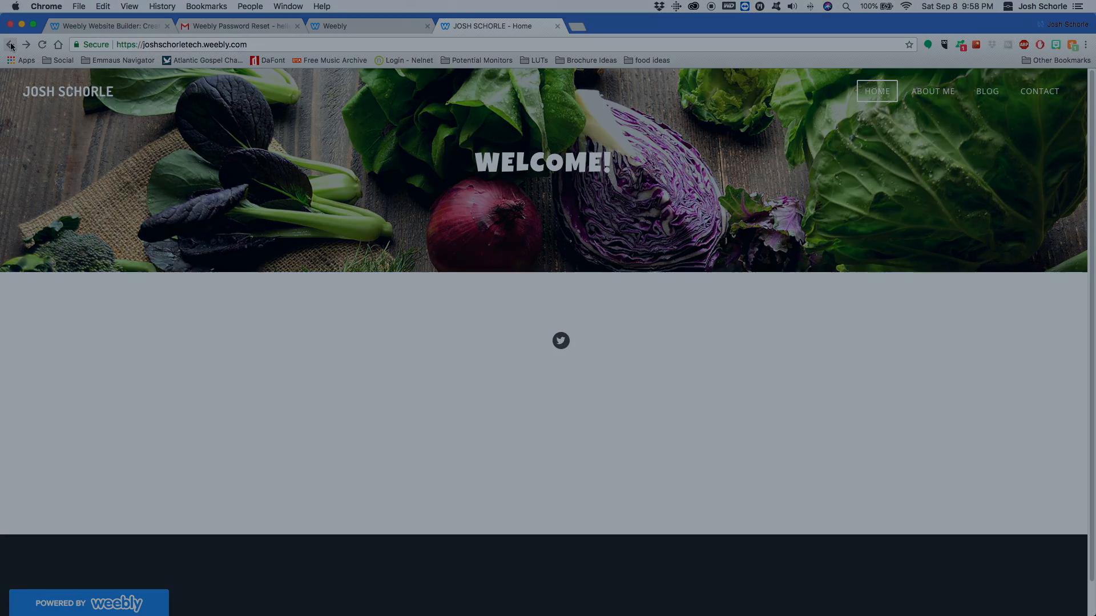